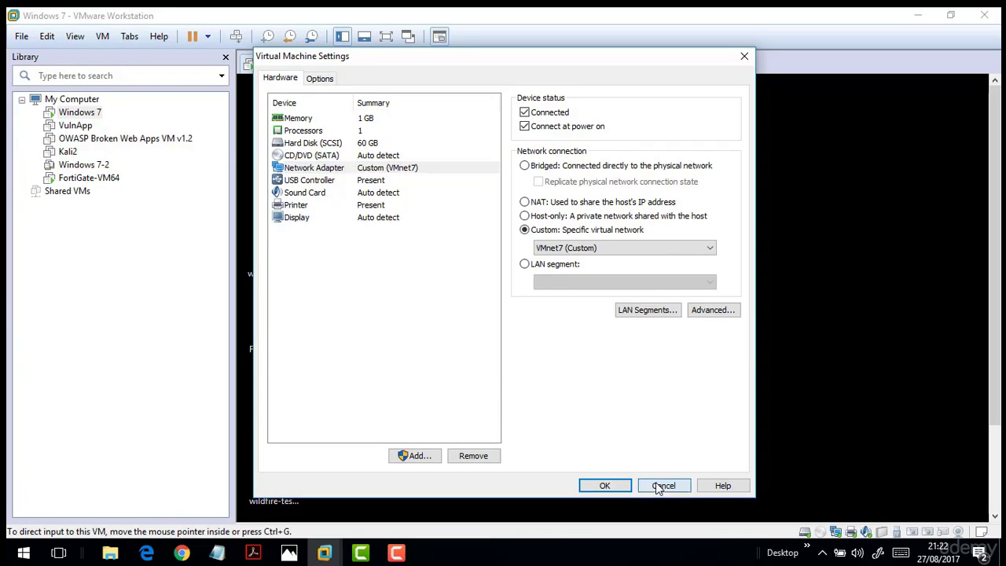
# Check the network adapter assignments in the FortiGate-VM64 virtual machine's settings and close them without changes.
pyautogui.rightClick(87, 179)
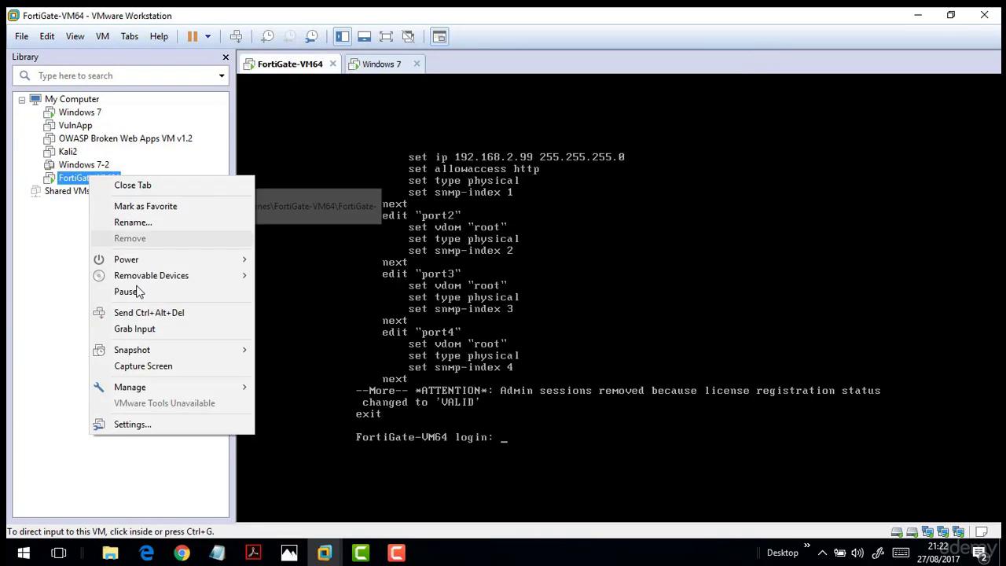
pyautogui.click(118, 424)
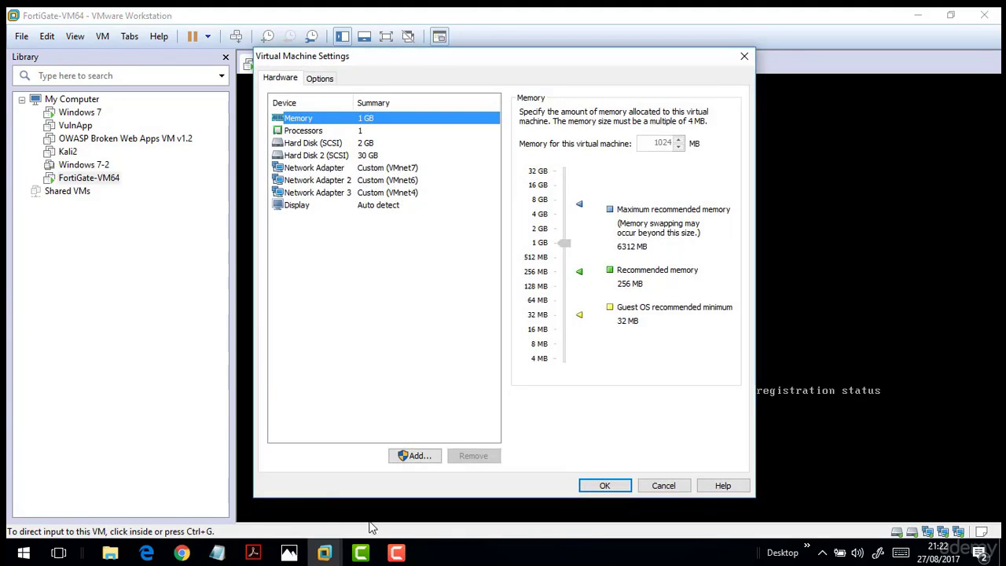
pyautogui.click(314, 168)
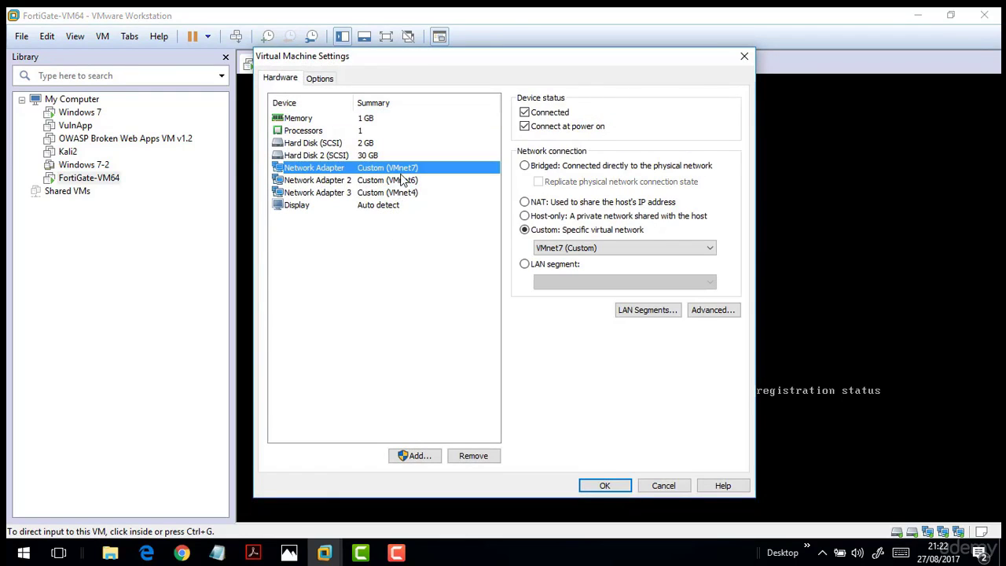
pyautogui.click(657, 488)
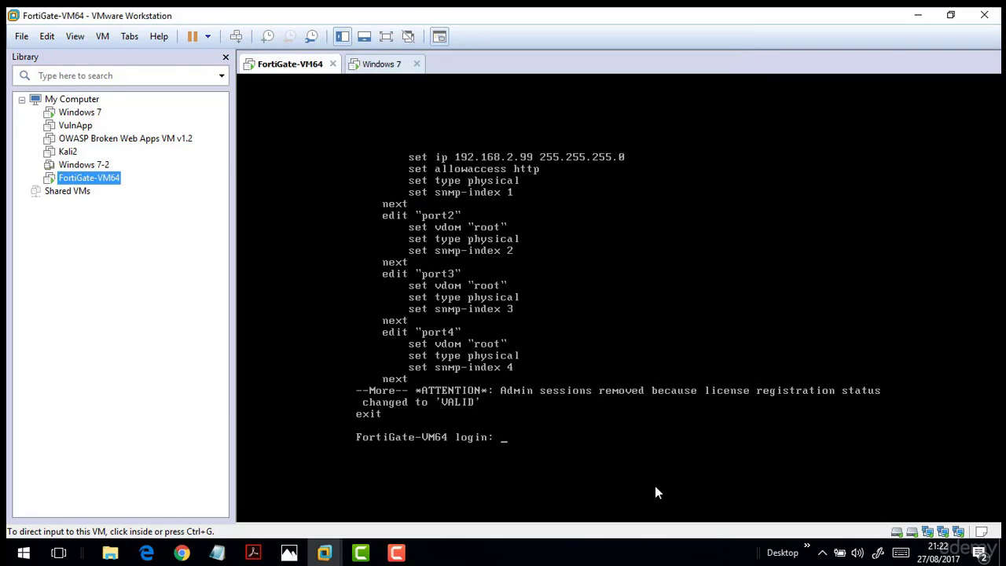
# Switch to the Windows 7 virtual machine in full screen and launch Mozilla Firefox there.
pyautogui.click(385, 63)
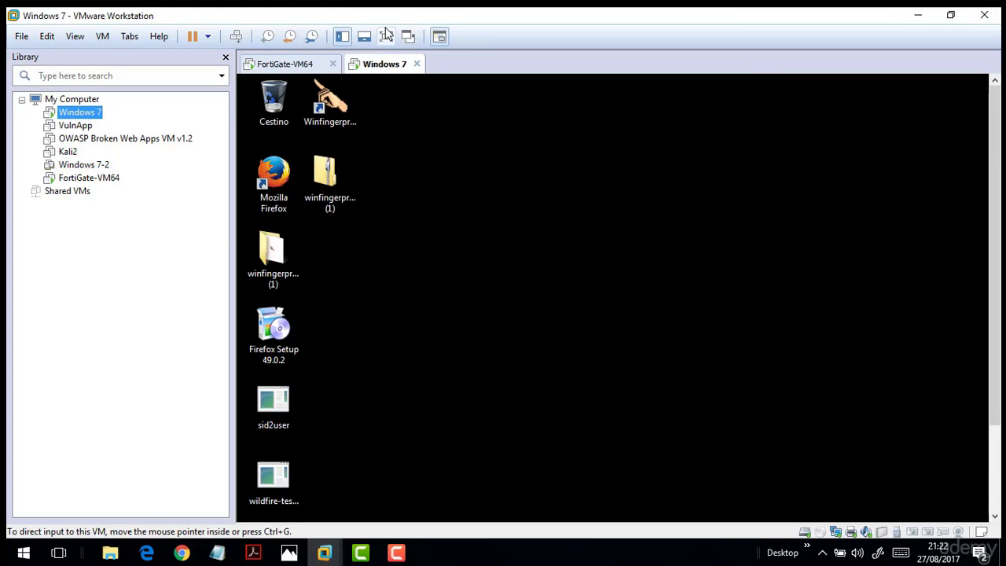
pyautogui.click(386, 35)
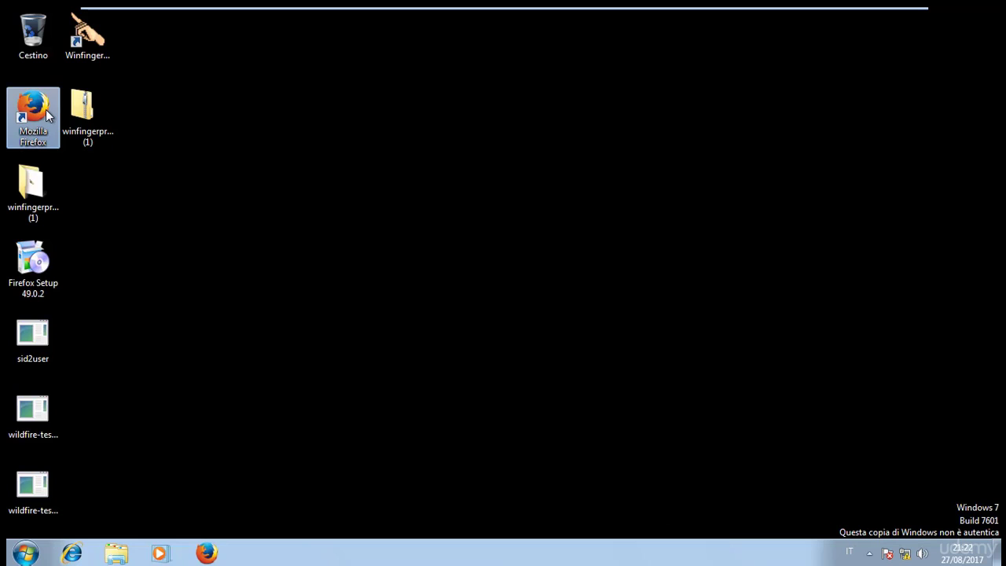
pyautogui.doubleClick(45, 109)
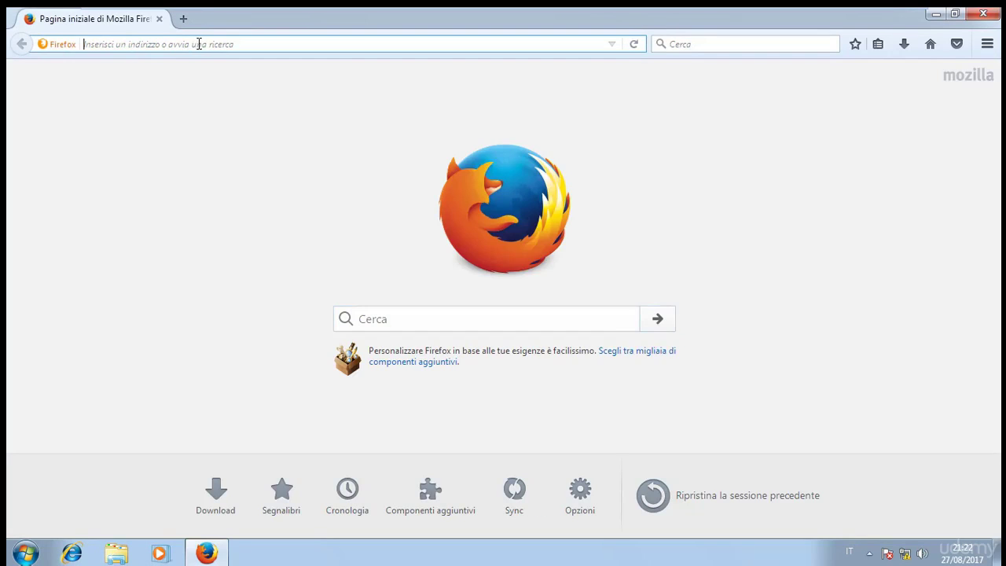
# Open the FortiGate web login page at 192.168.2.99 over HTTP.
pyautogui.write('http')
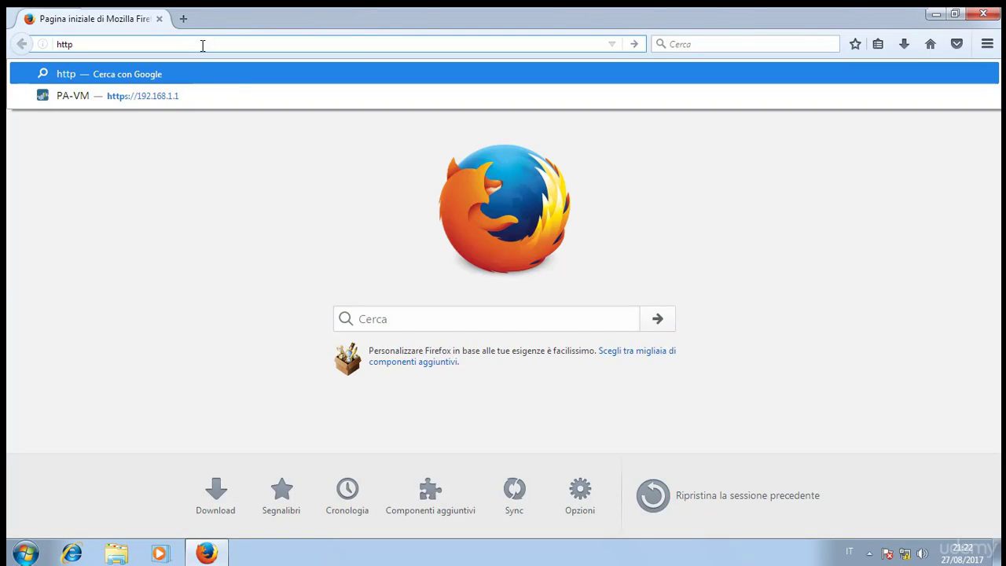
pyautogui.write('://')
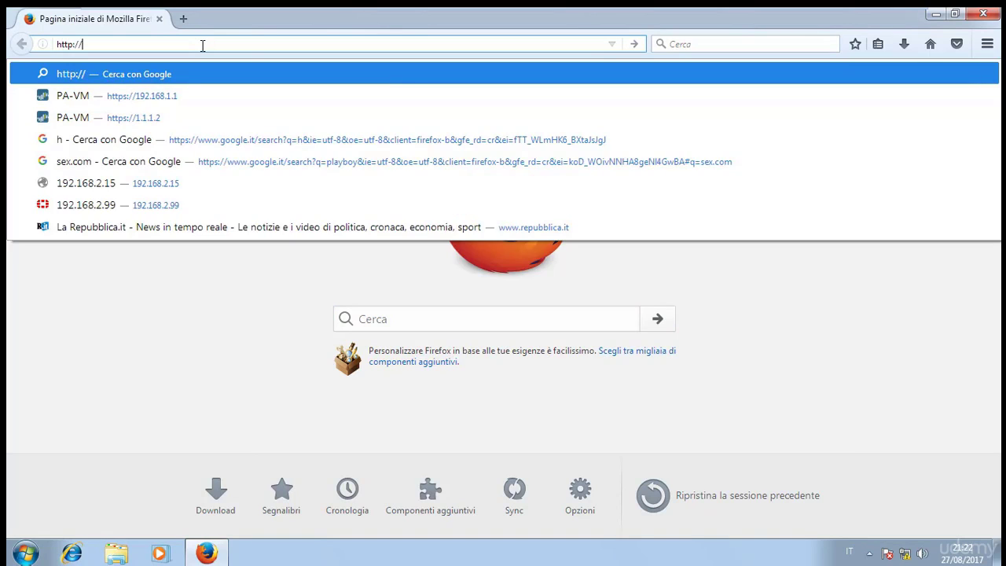
pyautogui.write('192')
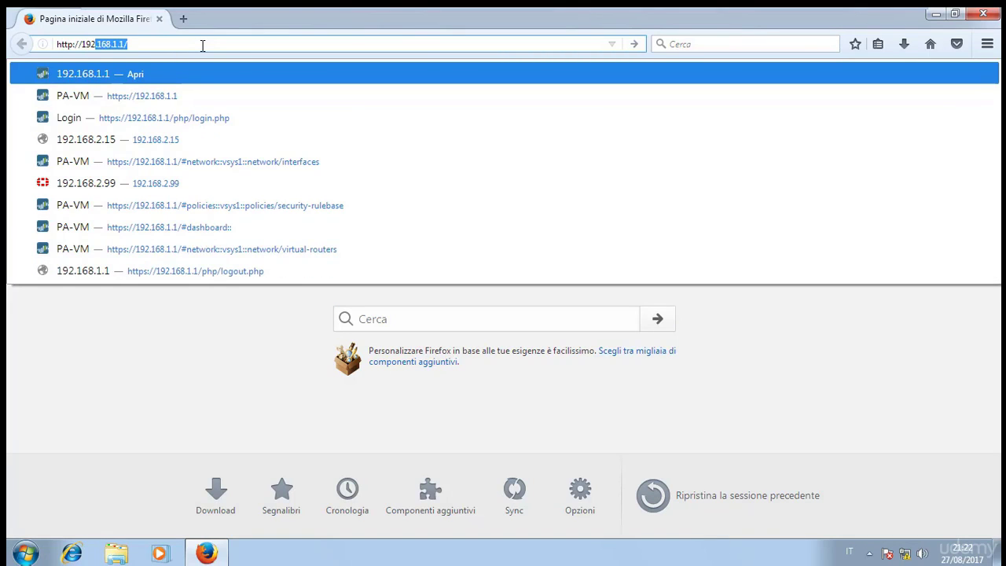
pyautogui.press('Down')
pyautogui.press('Down')
pyautogui.press('Down')
pyautogui.press('Down')
pyautogui.press('Down')
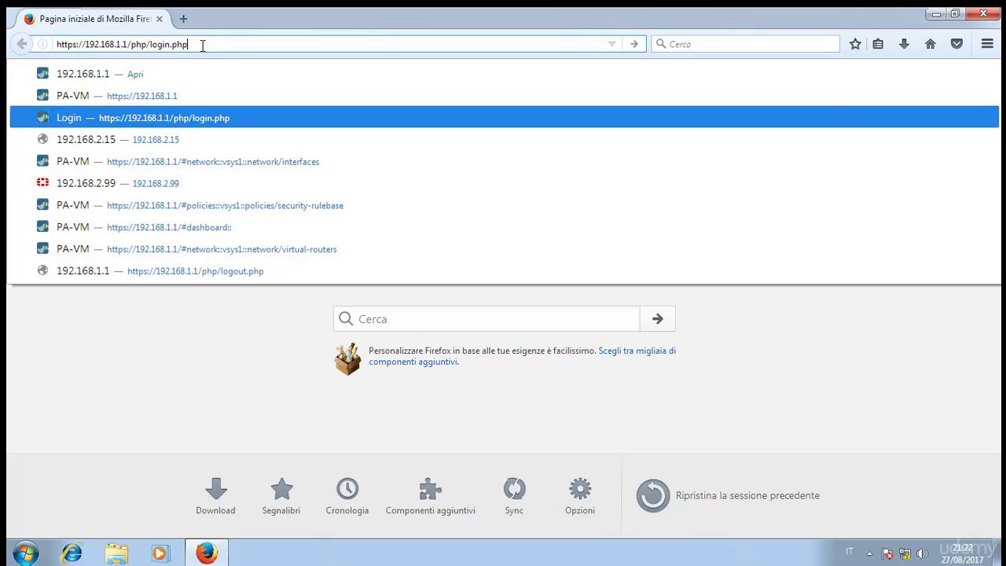
pyautogui.press('Return')
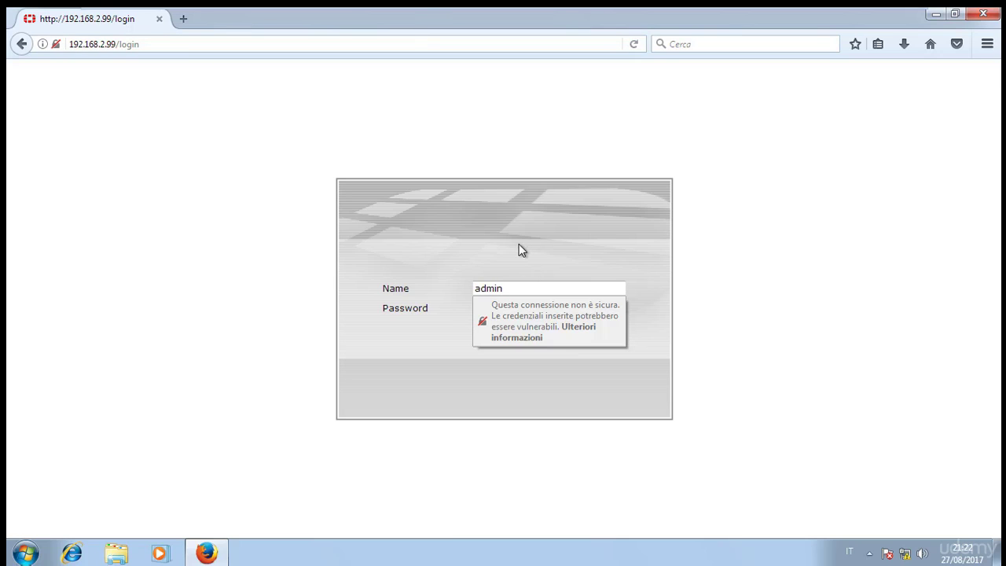
# Log in to the FortiGate as admin and postpone the evaluation license reminder.
pyautogui.click(525, 365)
pyautogui.click(610, 330)
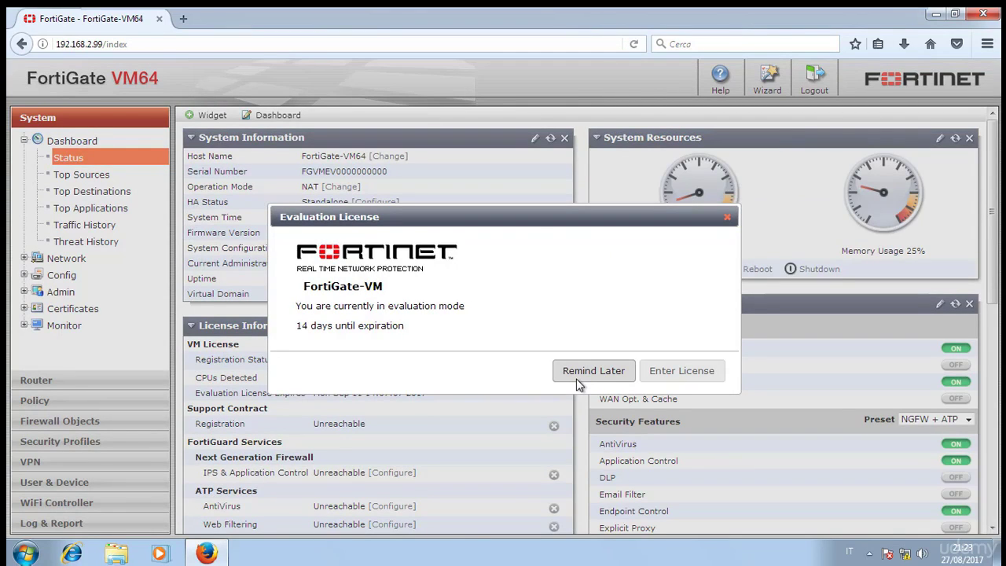
pyautogui.tripleClick(326, 329)
pyautogui.click(394, 328)
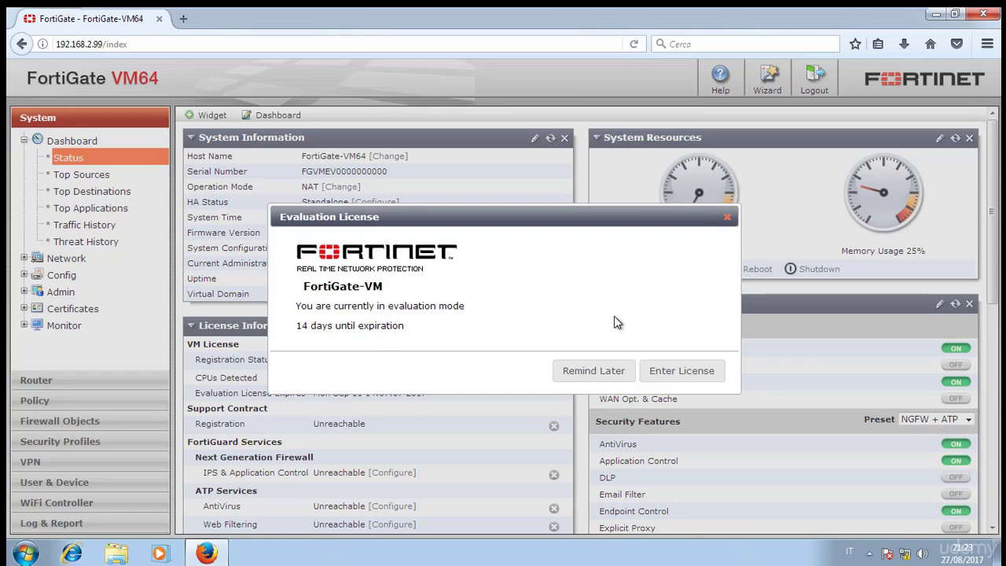
pyautogui.click(591, 371)
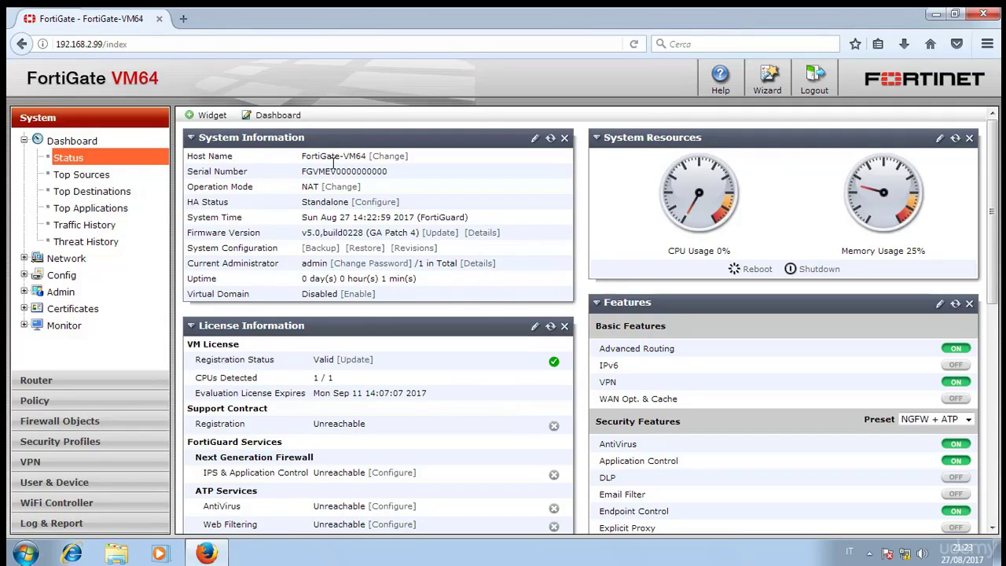
# Review the dashboard's License Information and the Security Features list, including AntiVirus, DLP, Email Filter, Vulnerability Scan and Intrusion Protection.
pyautogui.scroll(-6, 482, 375)
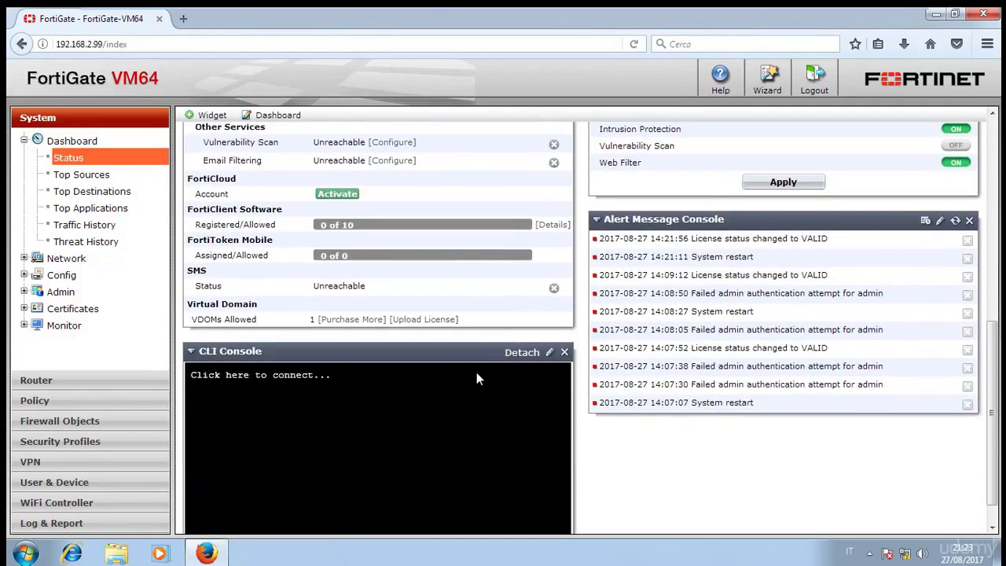
pyautogui.scroll(2, 476, 374)
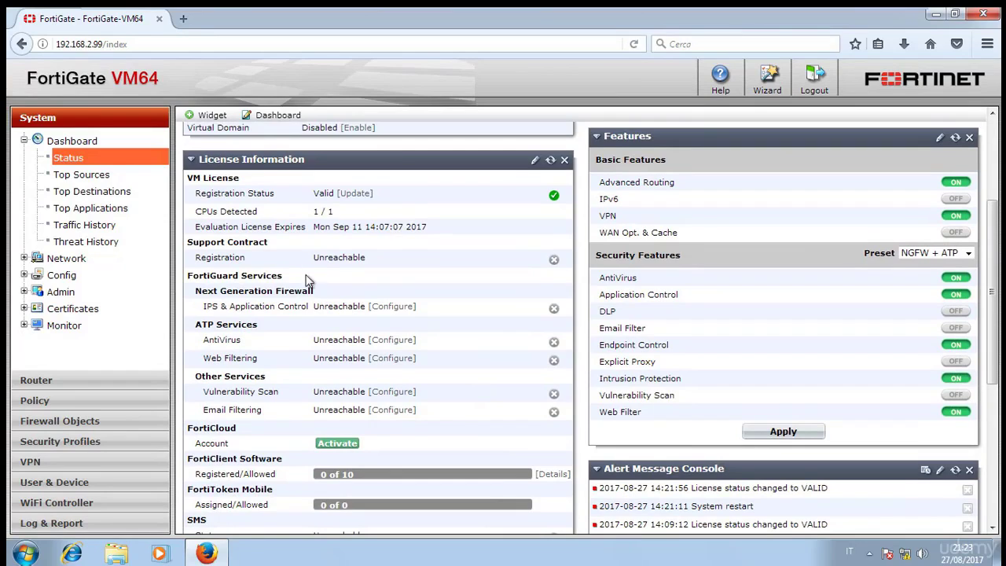
pyautogui.moveTo(324, 242); pyautogui.dragTo(320, 365)
pyautogui.click(321, 364)
pyautogui.moveTo(598, 255); pyautogui.dragTo(700, 253)
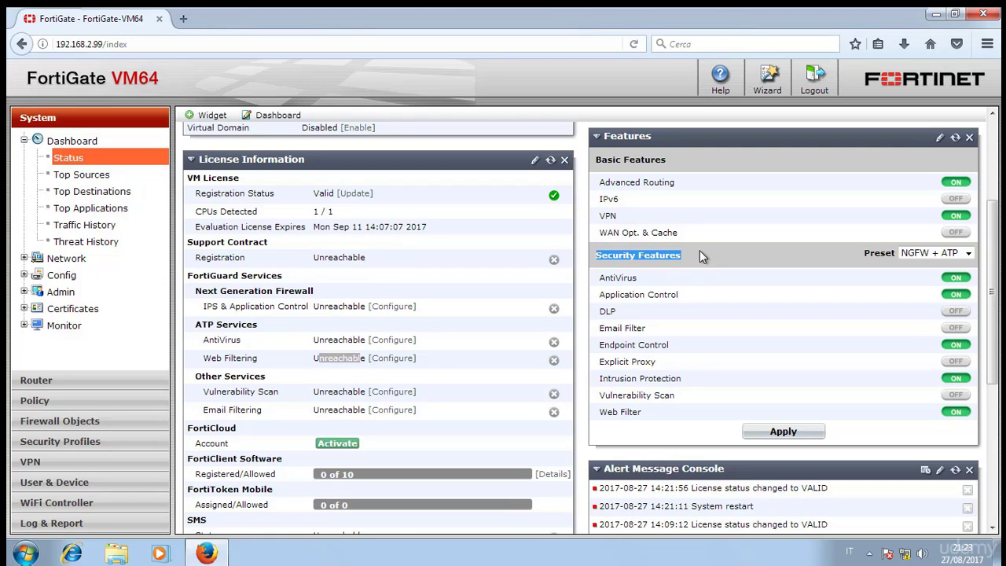
pyautogui.moveTo(594, 278); pyautogui.dragTo(657, 283)
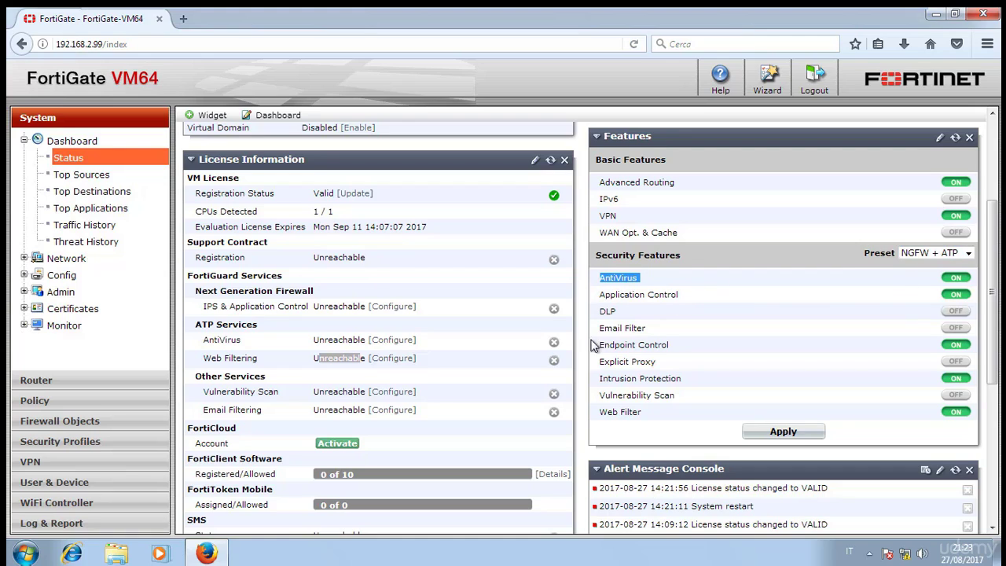
pyautogui.moveTo(601, 312); pyautogui.dragTo(646, 312)
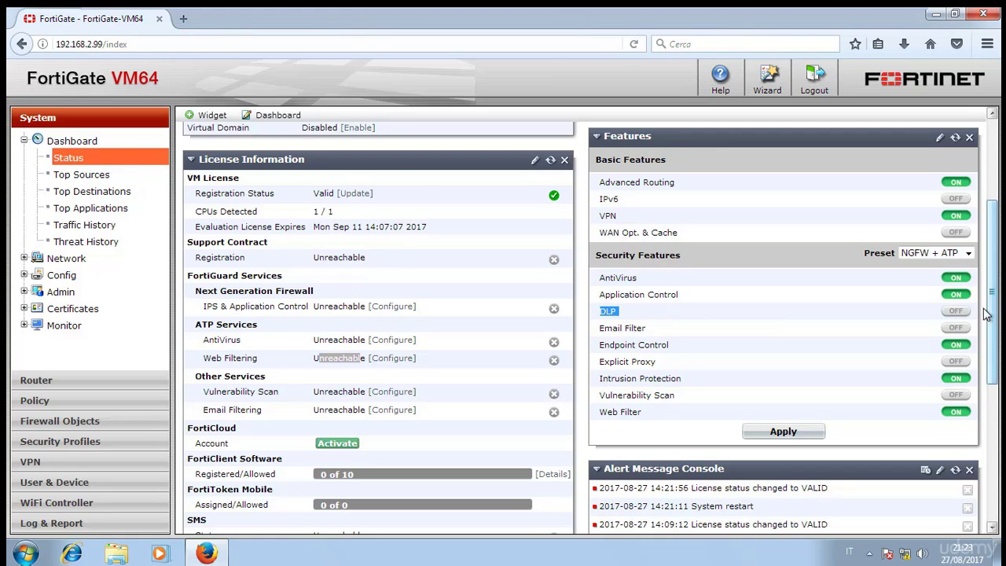
pyautogui.moveTo(604, 328); pyautogui.dragTo(693, 330)
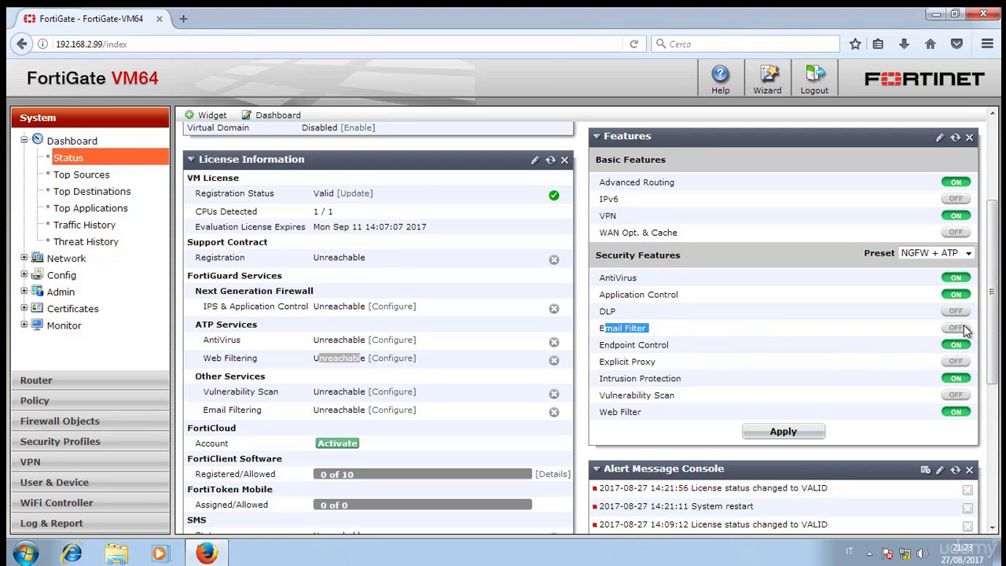
pyautogui.click(624, 306)
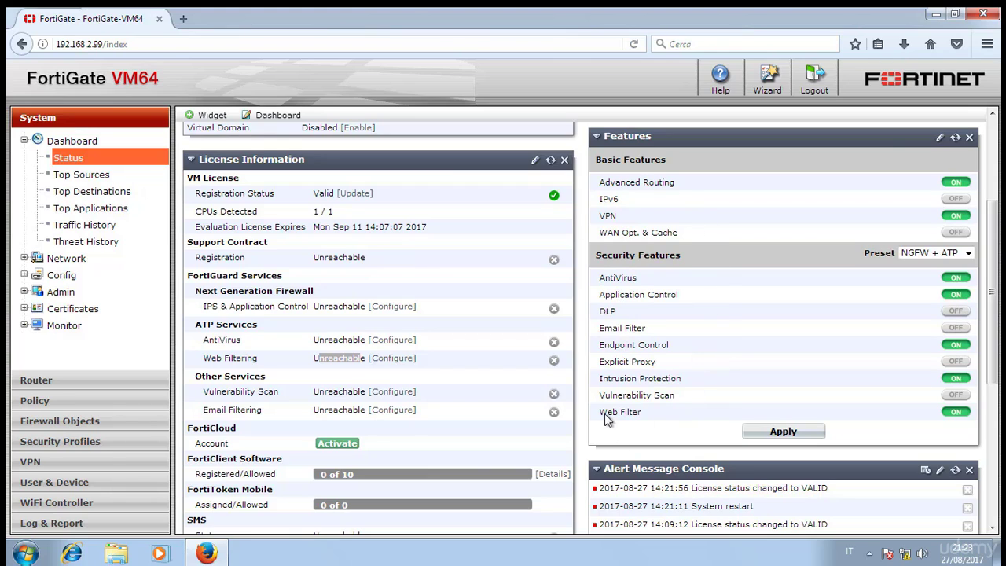
pyautogui.moveTo(607, 398); pyautogui.dragTo(706, 399)
pyautogui.moveTo(609, 378); pyautogui.dragTo(680, 379)
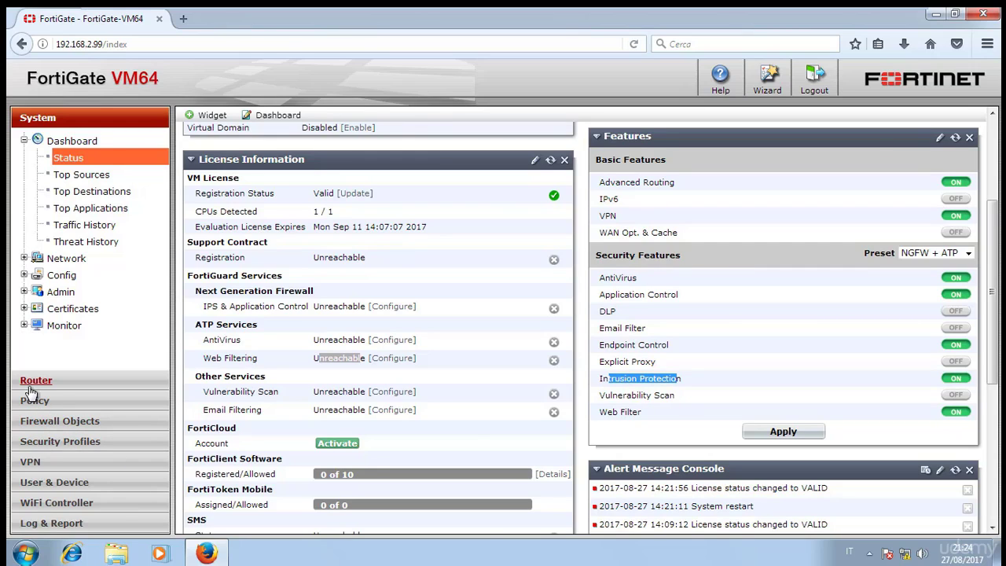
# Look through the Security Profiles, Firewall Objects and Policy sections of the FortiGate configuration.
pyautogui.click(45, 444)
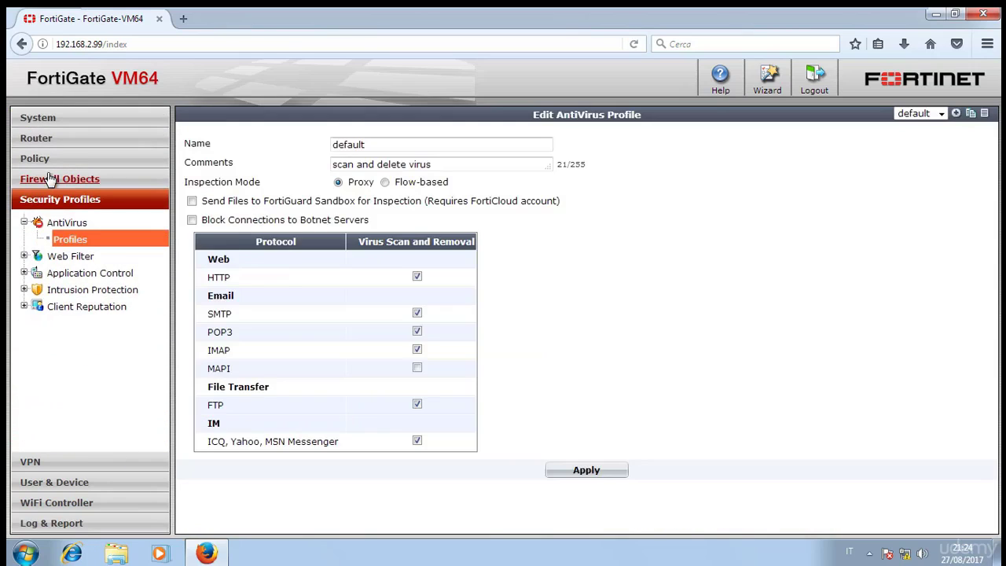
pyautogui.click(49, 179)
pyautogui.click(36, 158)
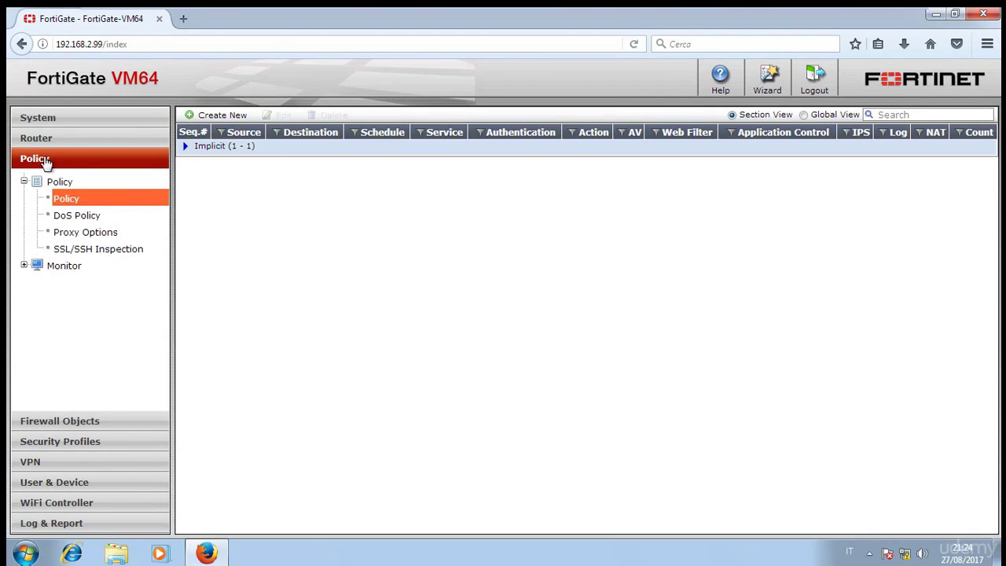
# Return to the System section and open the Features page of its Config group.
pyautogui.click(38, 120)
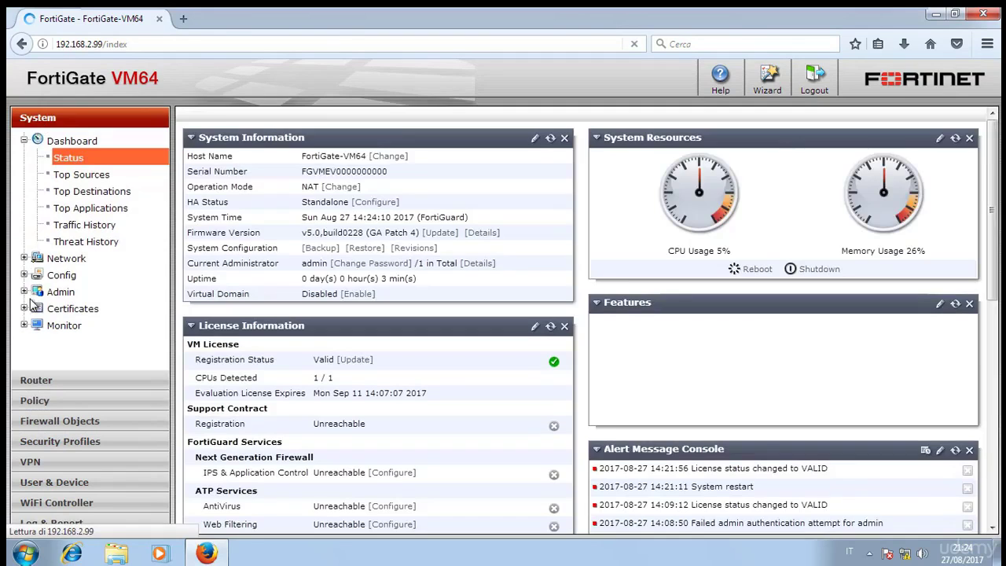
pyautogui.click(32, 276)
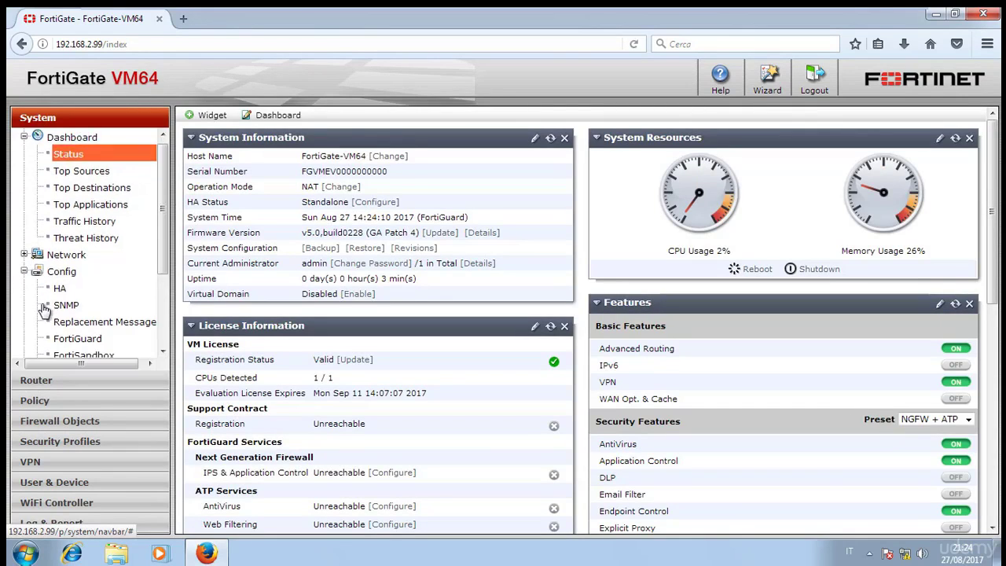
pyautogui.scroll(-2, 39, 314)
pyautogui.scroll(-1, 44, 315)
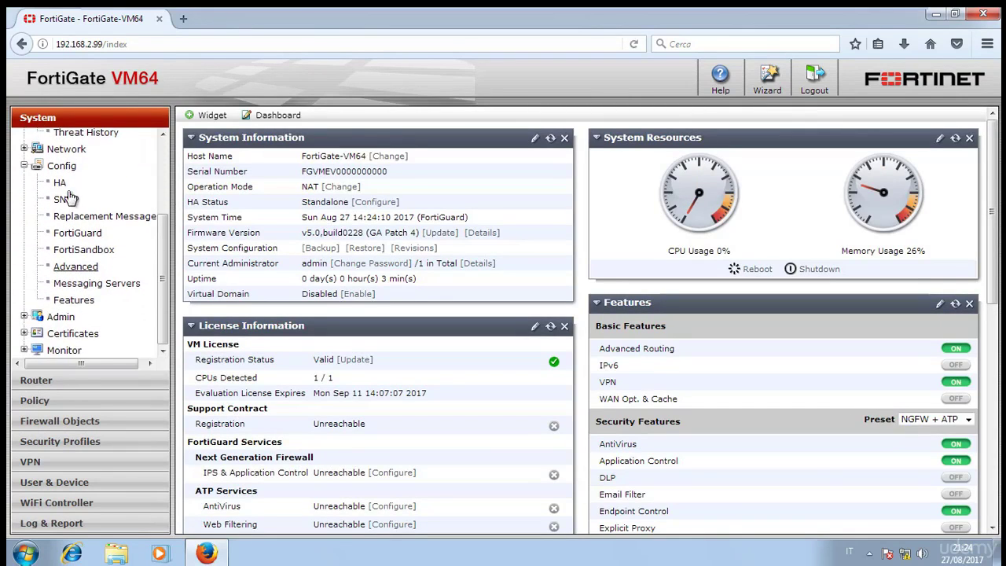
pyautogui.scroll(3, 79, 228)
pyautogui.scroll(-3, 69, 236)
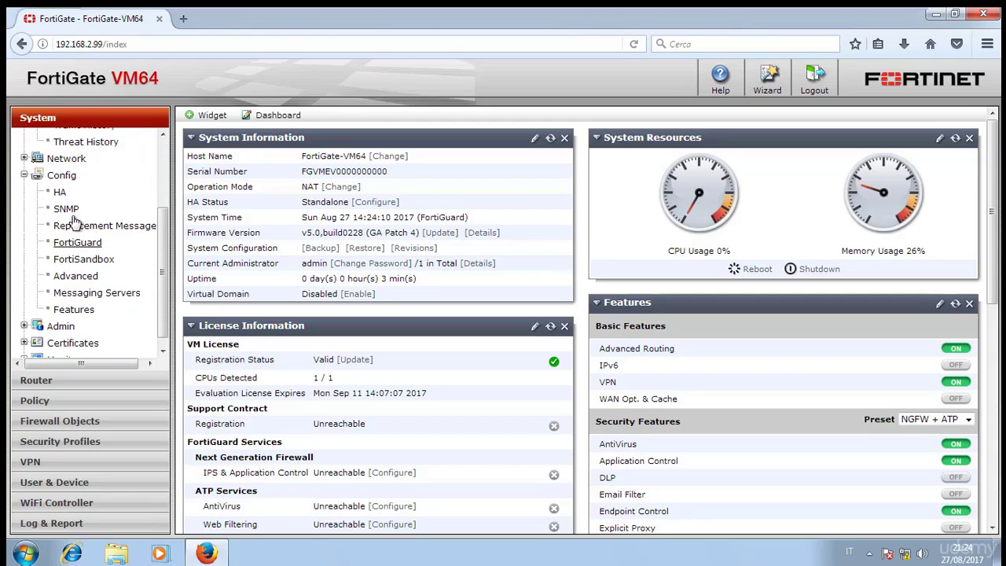
pyautogui.click(73, 299)
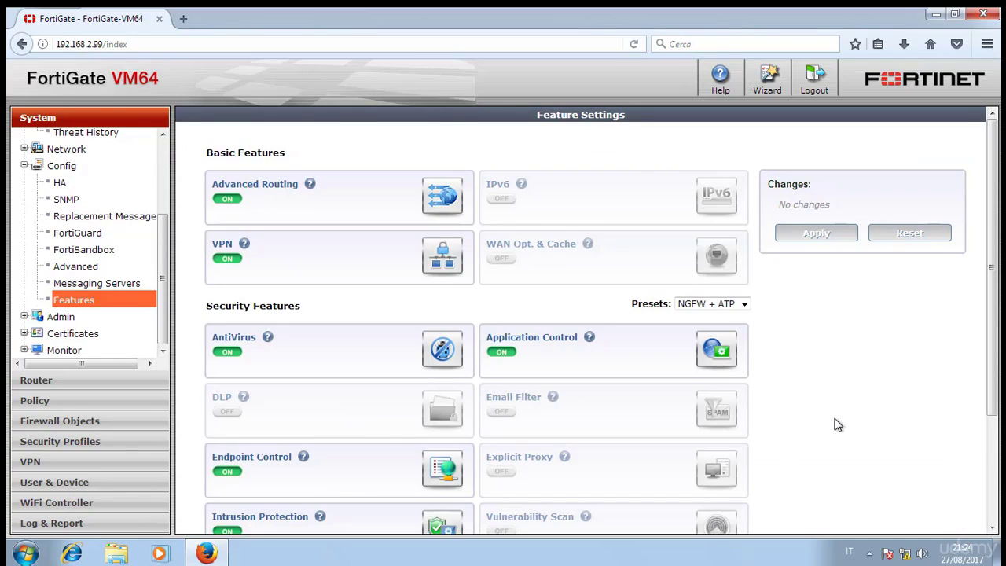
# Enable the WAN Opt. & Cache feature, apply the change, and open its WAN optimization profile page.
pyautogui.scroll(-3, 834, 421)
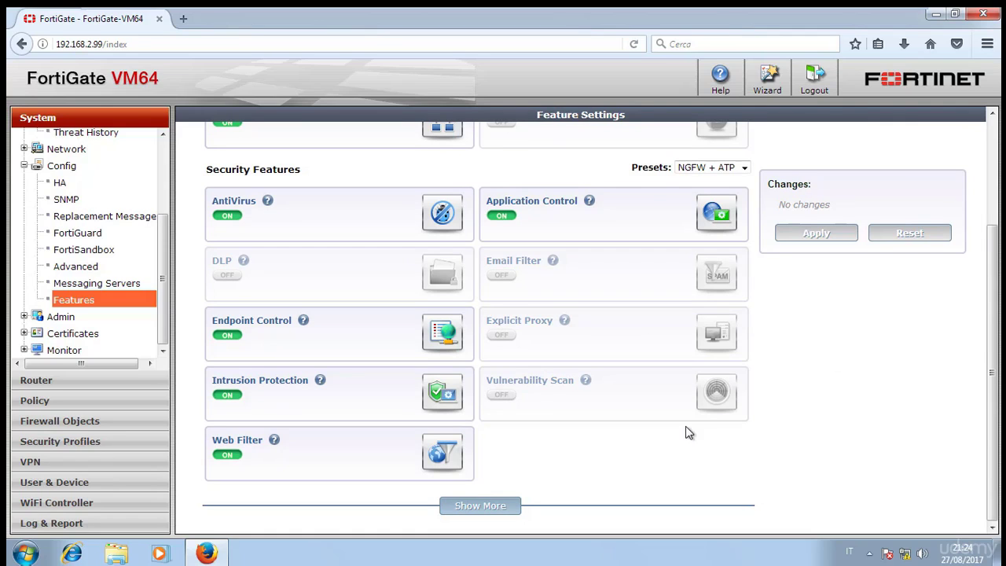
pyautogui.scroll(3, 690, 431)
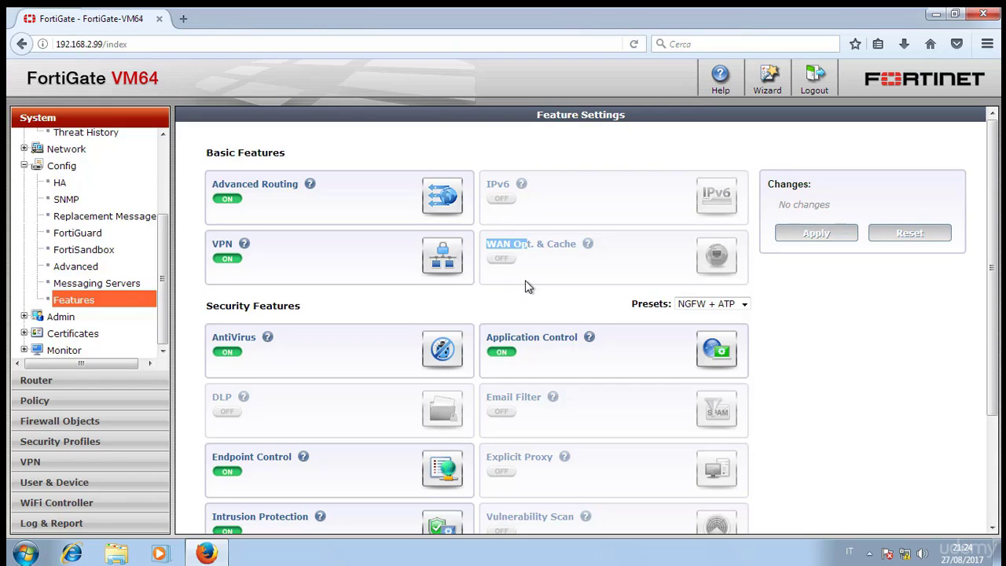
pyautogui.click(525, 279)
pyautogui.click(501, 259)
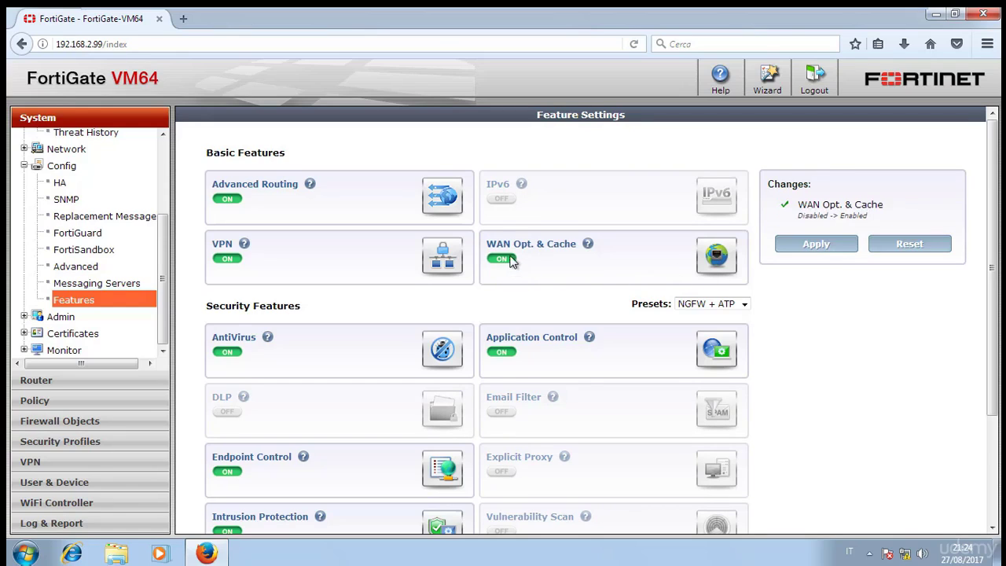
pyautogui.click(817, 250)
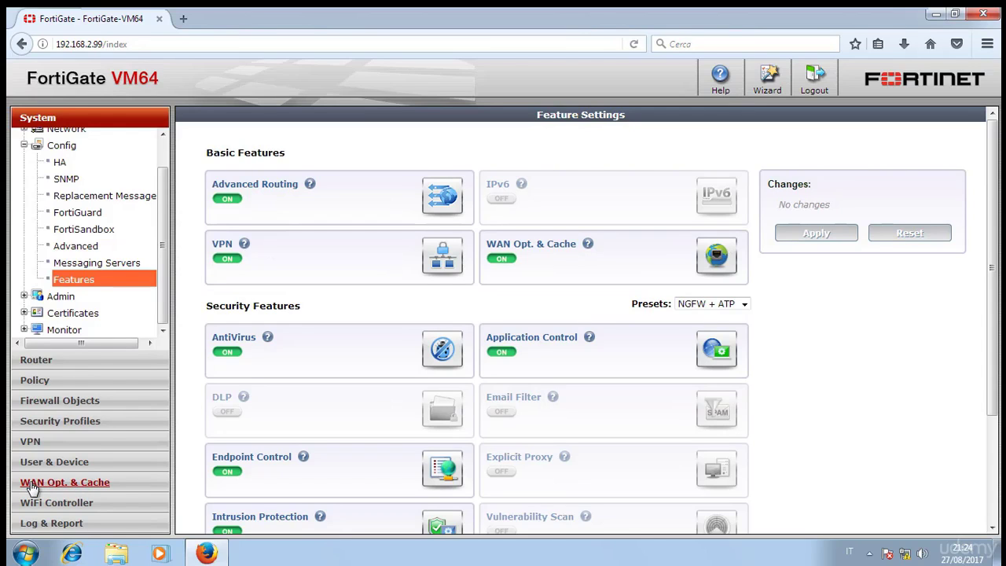
pyautogui.click(55, 485)
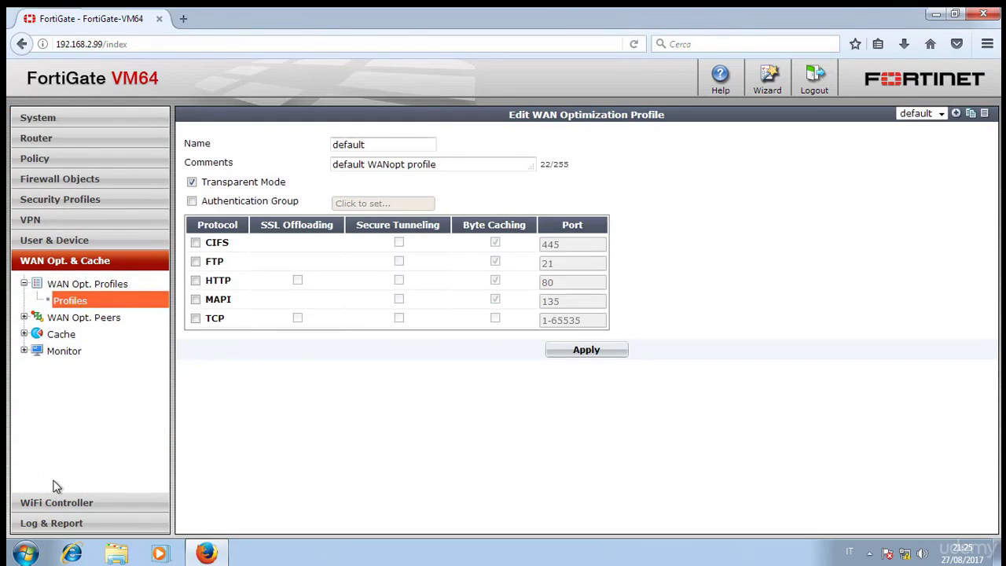
# Look through the Monitor, Cache and WAN Opt. Peers groups of WAN Opt. & Cache, and check the Security Profiles section.
pyautogui.click(64, 349)
pyautogui.click(61, 333)
pyautogui.click(69, 321)
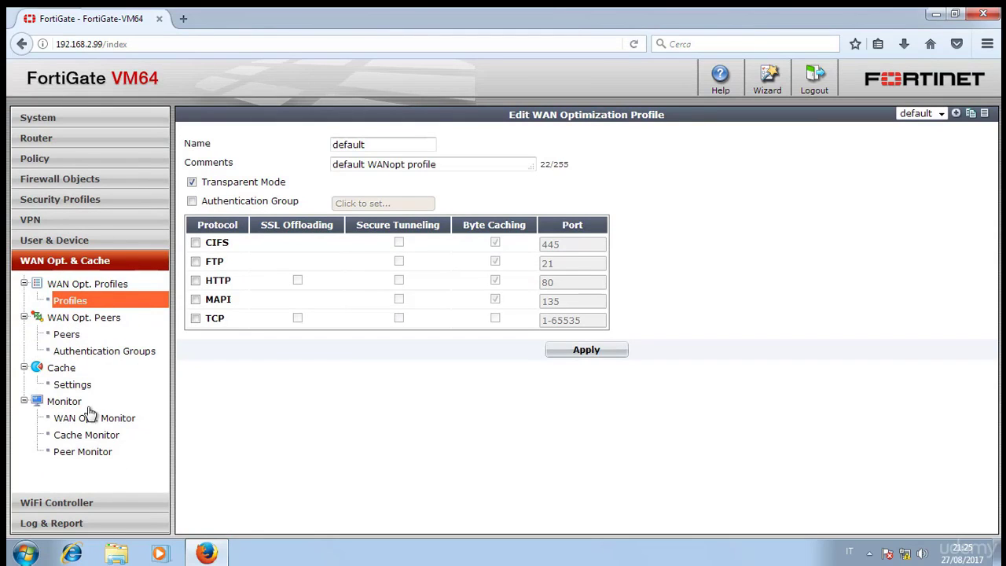
pyautogui.click(52, 202)
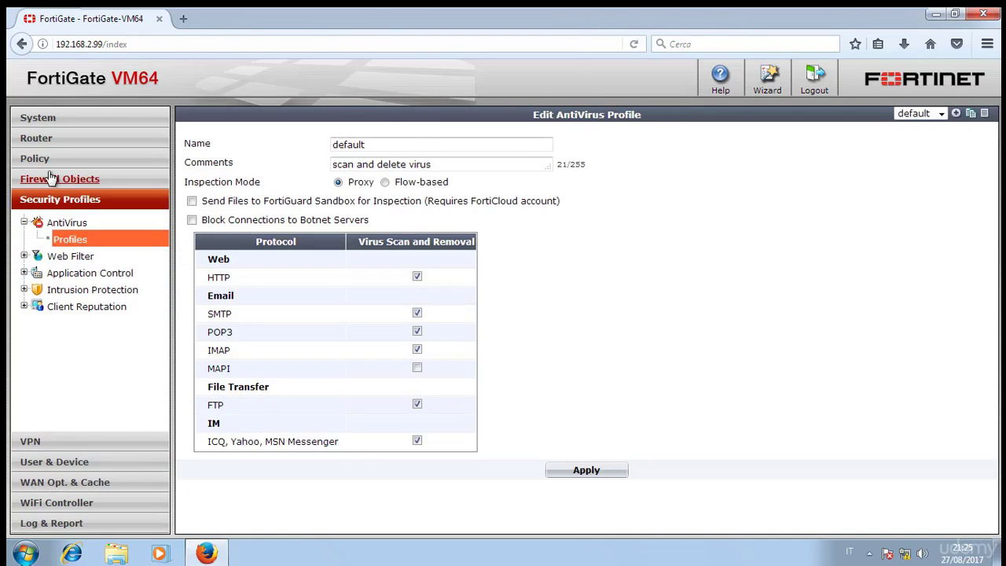
# Return to the System section's Features page, disable the WAN Opt. & Cache feature and apply the change.
pyautogui.click(40, 124)
pyautogui.click(70, 279)
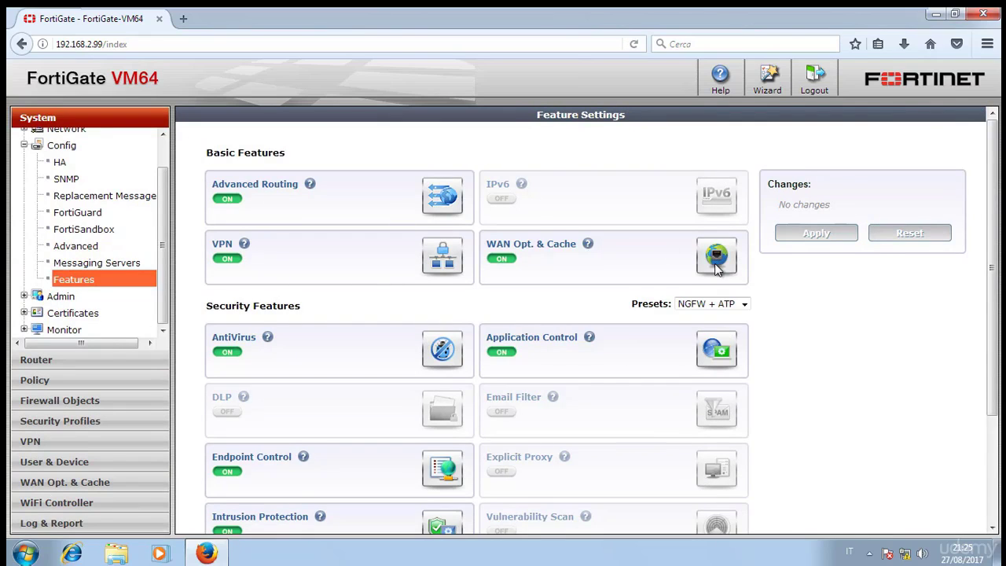
pyautogui.click(503, 260)
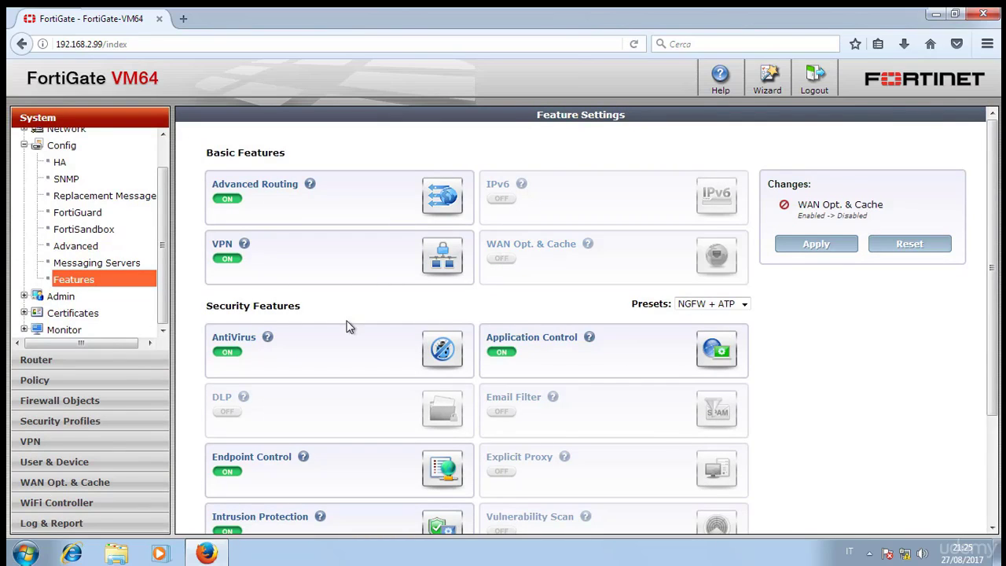
pyautogui.click(830, 246)
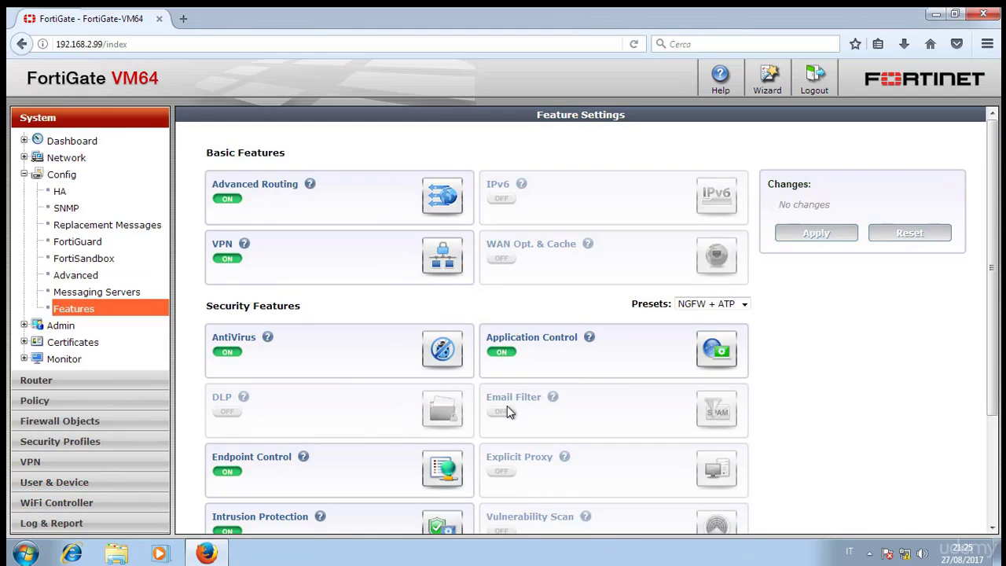
# Enable the DLP and Explicit Proxy features, applying each change separately.
pyautogui.click(229, 412)
pyautogui.click(818, 245)
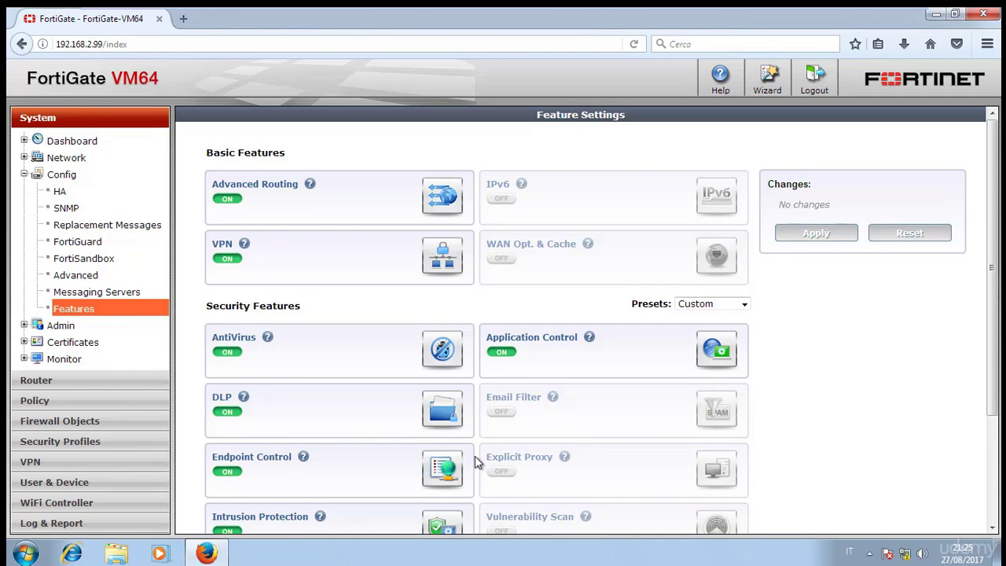
pyautogui.click(502, 472)
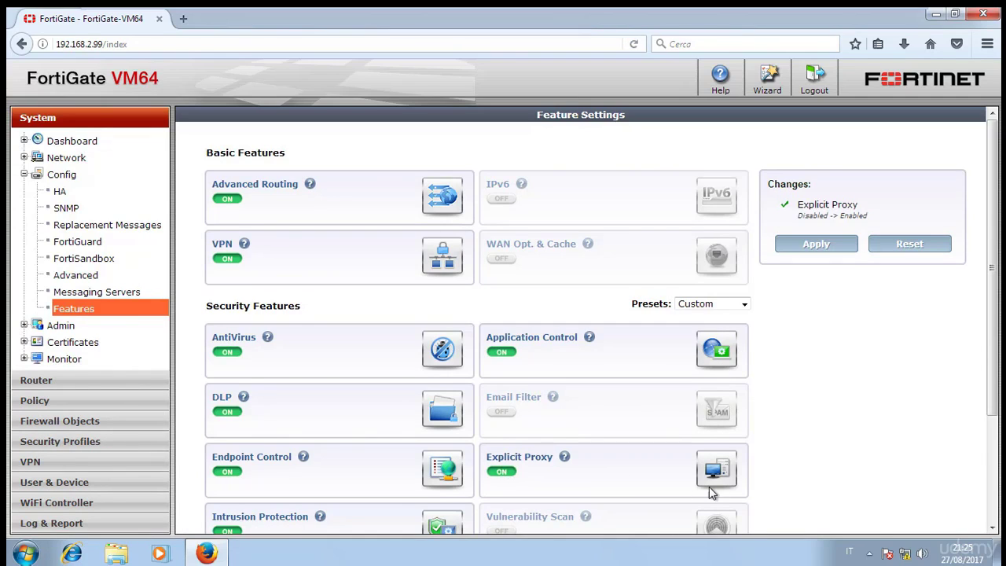
pyautogui.click(829, 244)
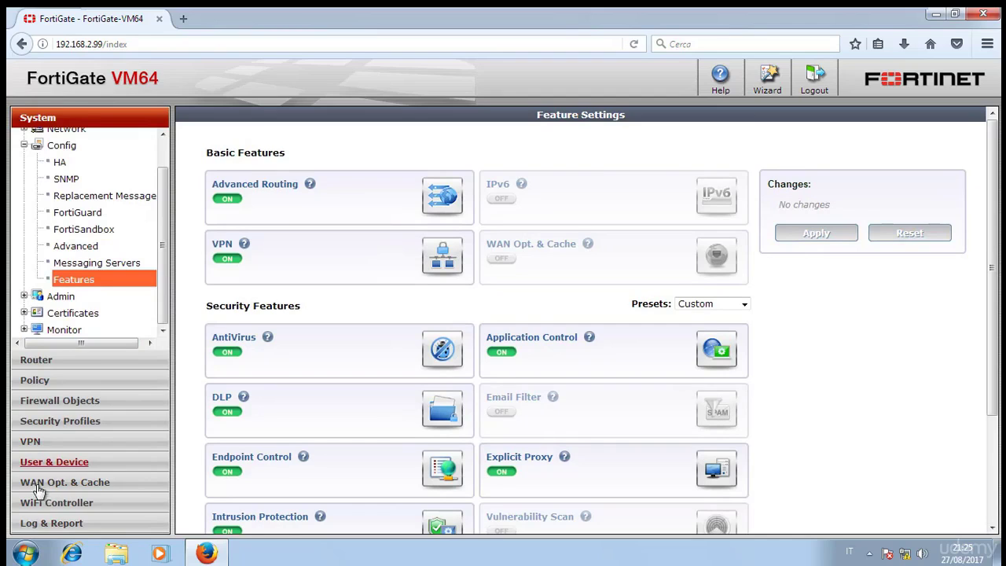
# Look through the Router, Policy, Firewall Objects and Security Profiles sections, and expand the Data Leak Prevention group.
pyautogui.click(33, 361)
pyautogui.click(37, 385)
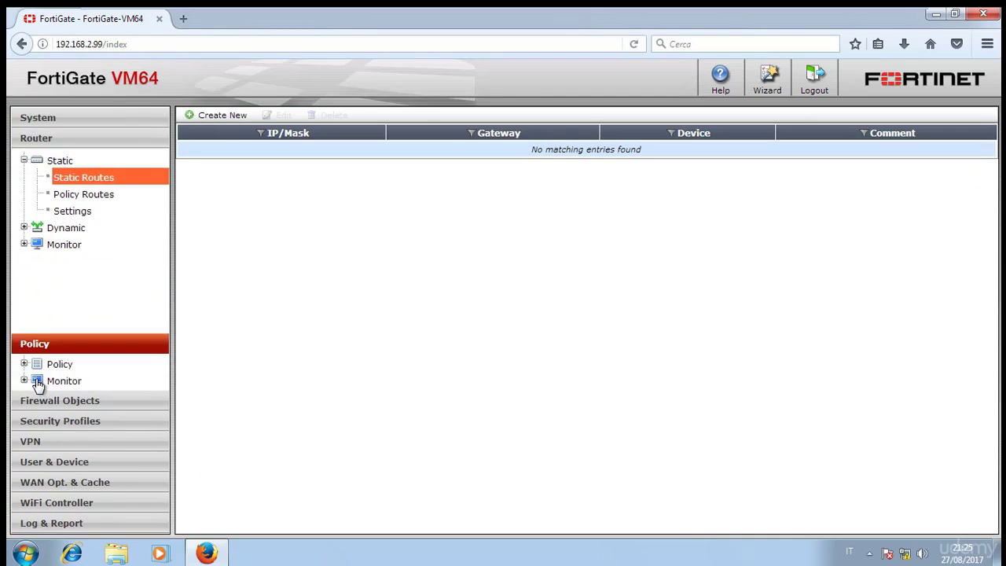
pyautogui.click(38, 404)
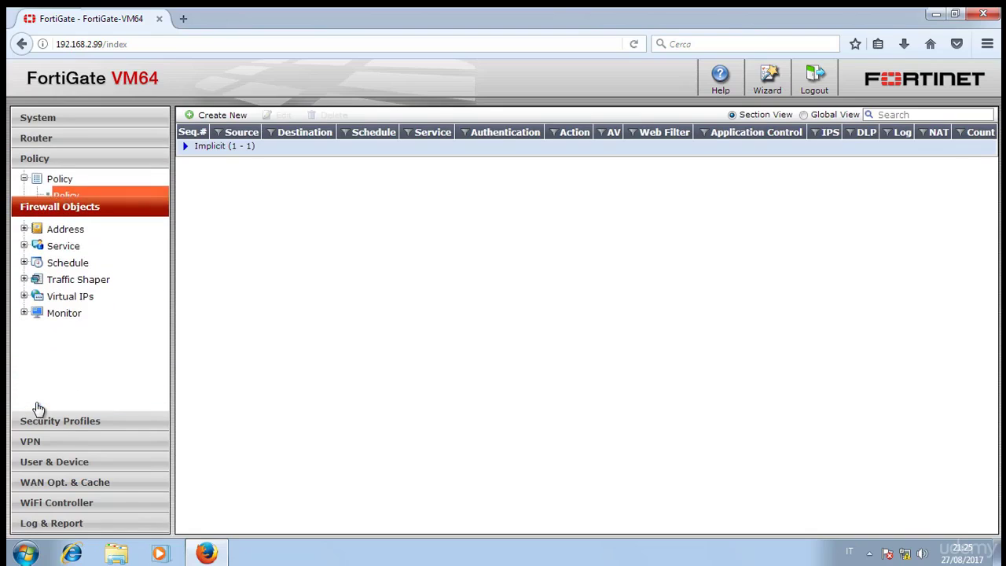
pyautogui.click(56, 420)
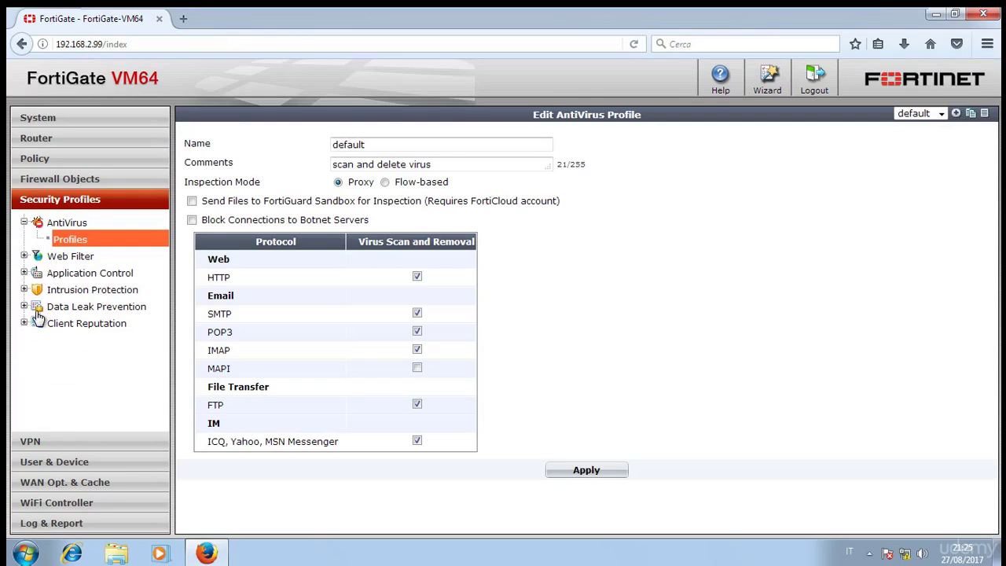
pyautogui.click(24, 308)
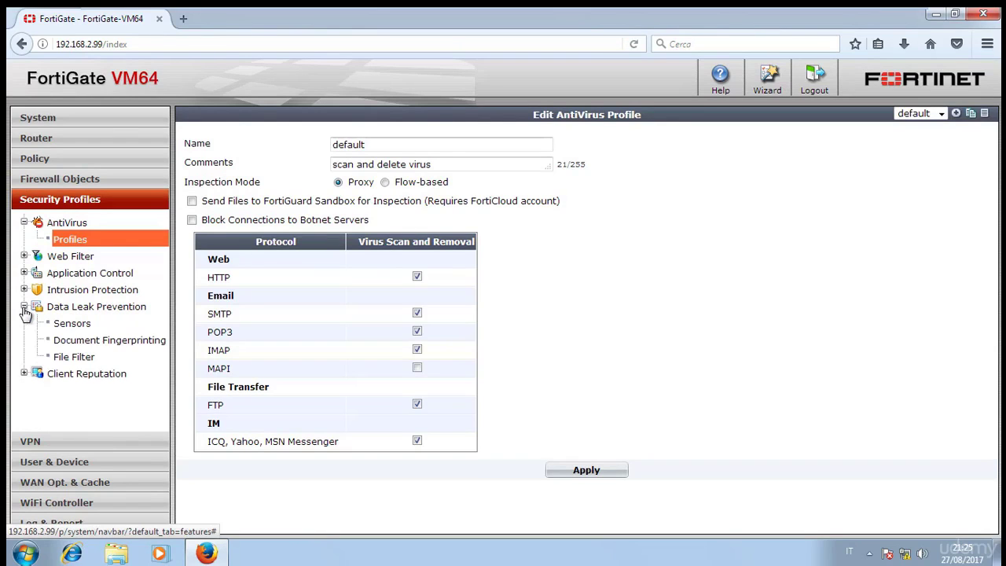
pyautogui.click(55, 307)
pyautogui.click(102, 308)
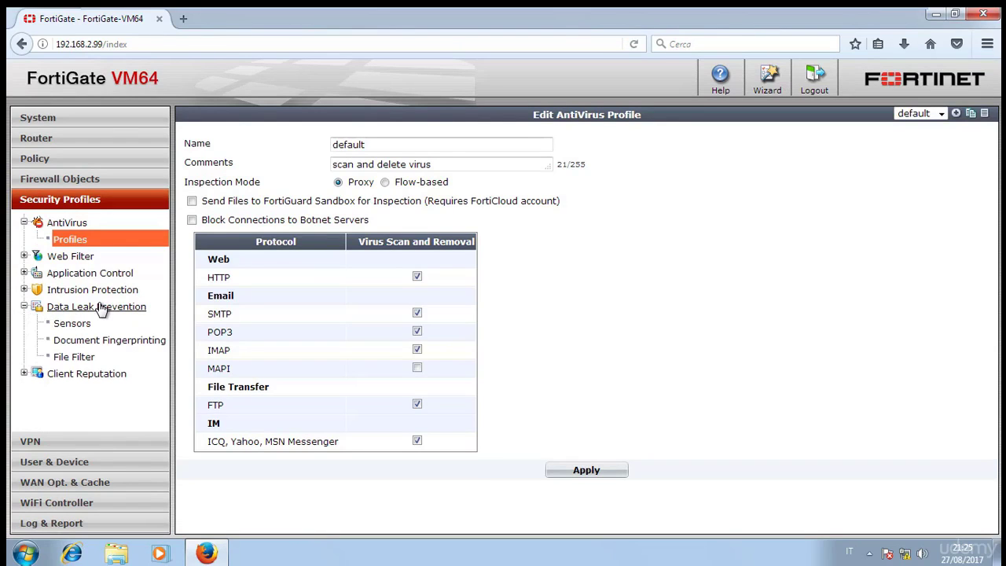
# Return to the System section and open the Interfaces page of its Network group.
pyautogui.click(49, 118)
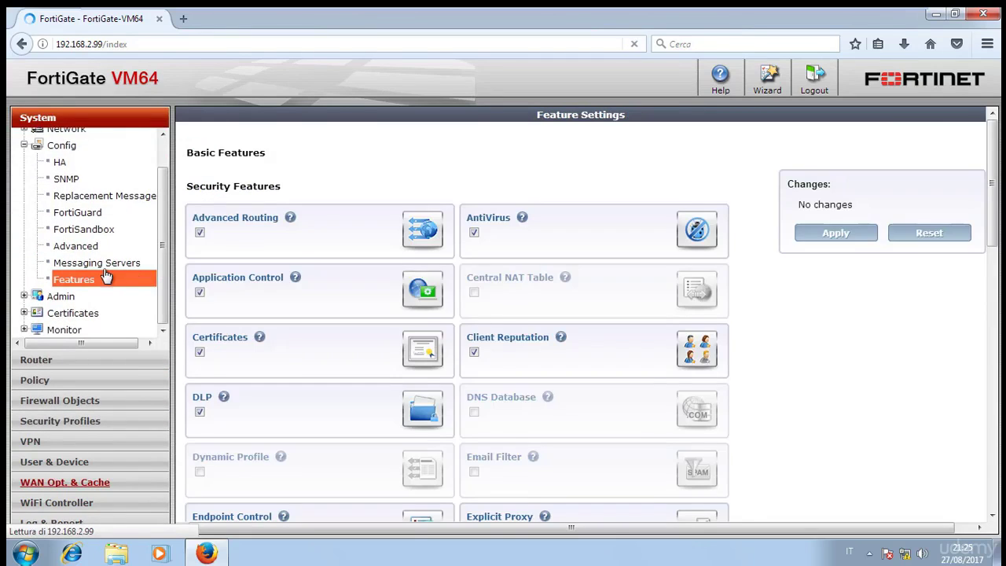
pyautogui.scroll(1, 59, 169)
pyautogui.click(63, 158)
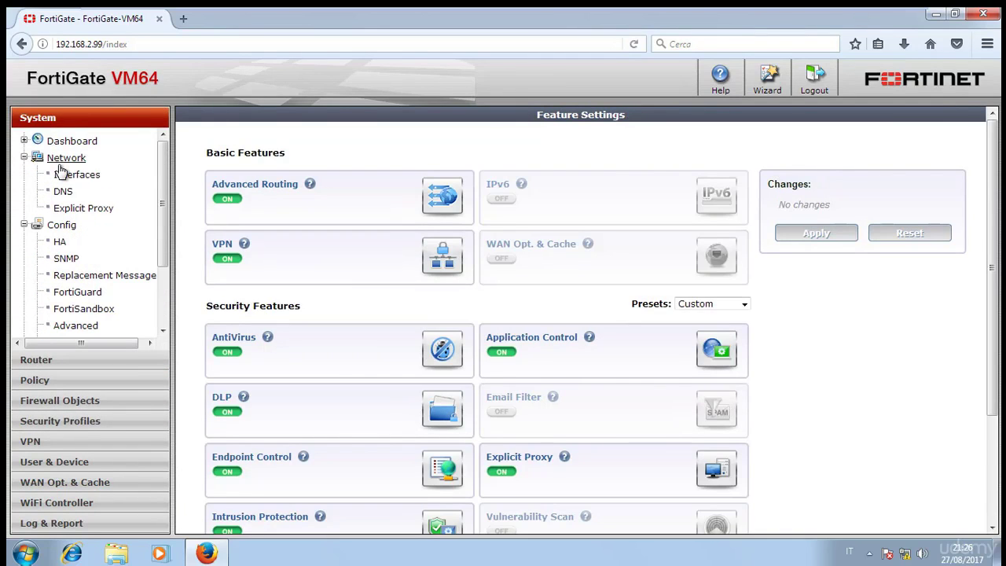
pyautogui.click(71, 174)
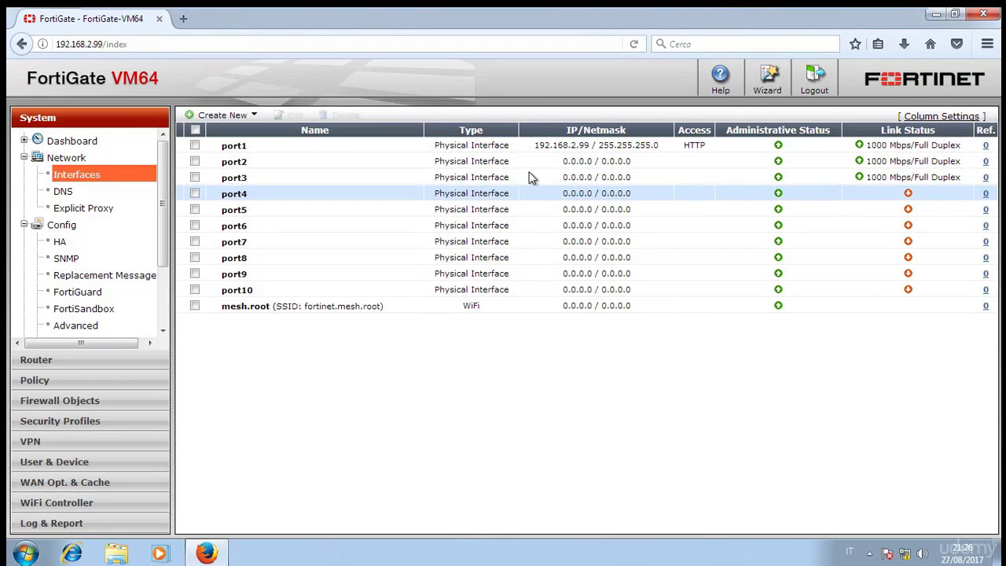
# Examine port1's IP address and access method, and compare the IP/Netmask entries of port2 and port3.
pyautogui.click(262, 144)
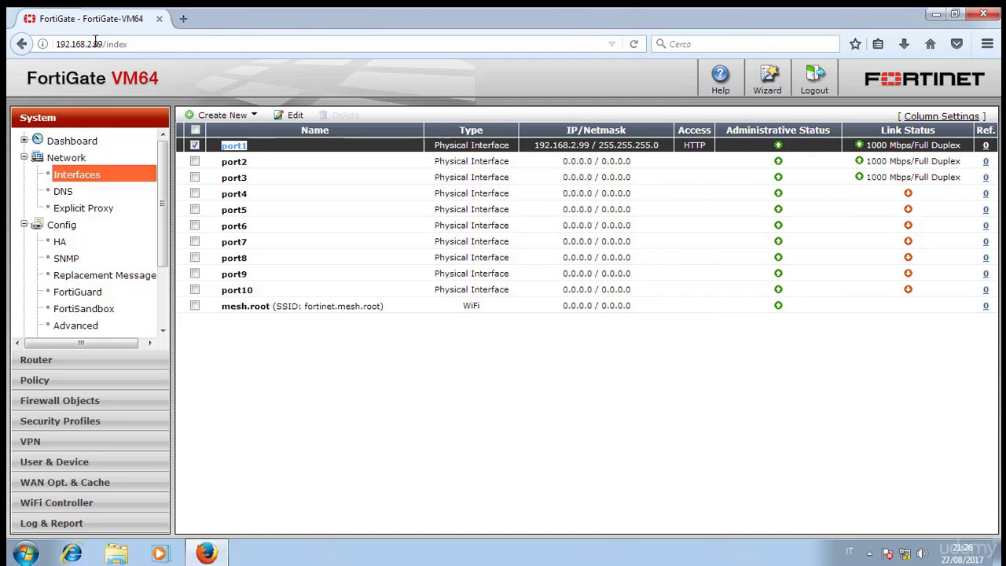
pyautogui.moveTo(103, 44); pyautogui.dragTo(44, 44)
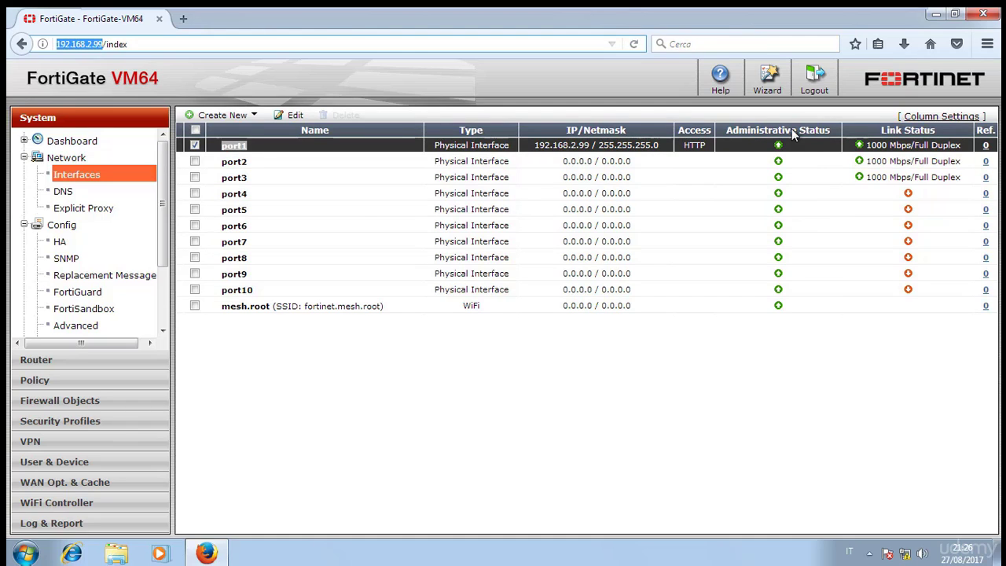
pyautogui.doubleClick(684, 148)
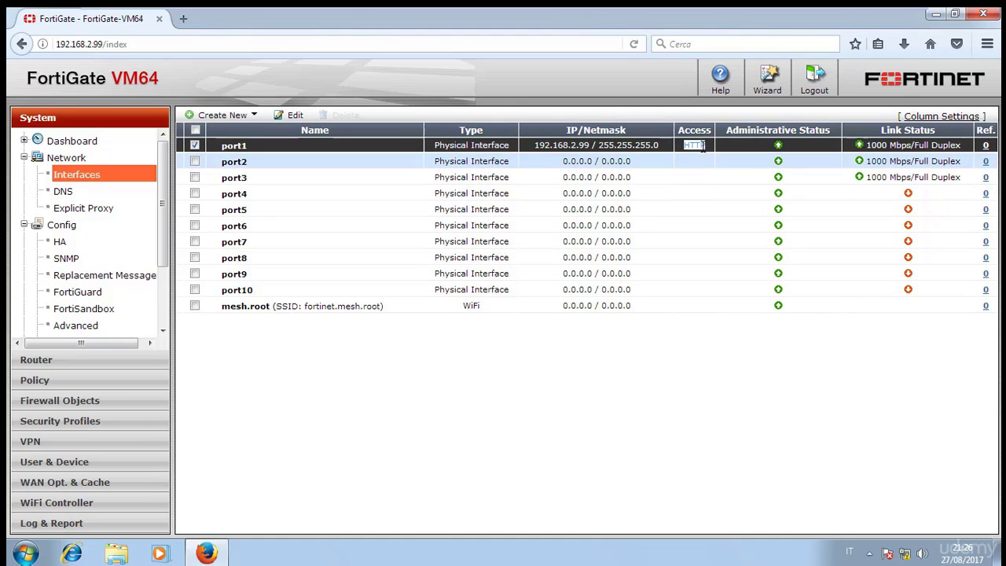
pyautogui.click(702, 149)
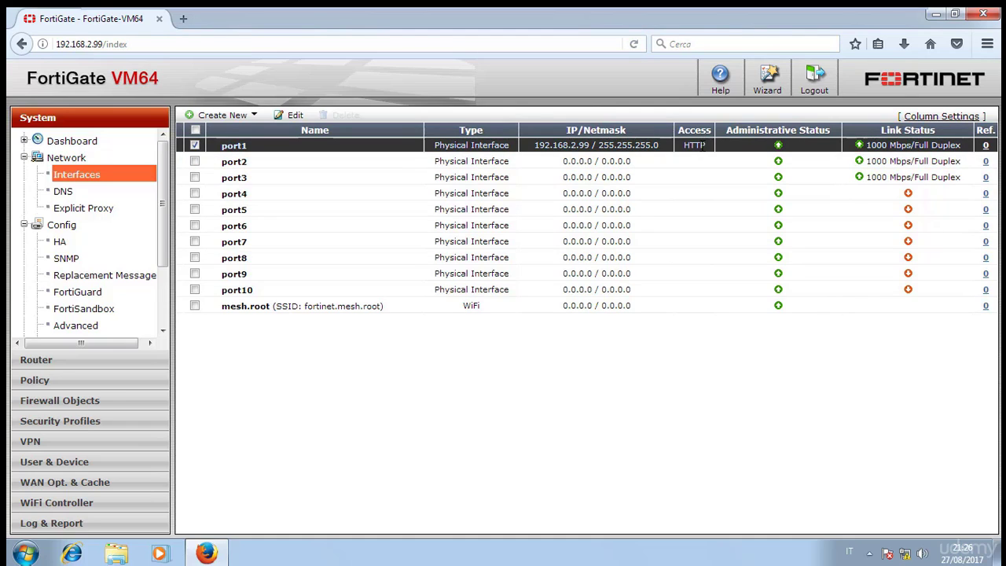
pyautogui.click(279, 162)
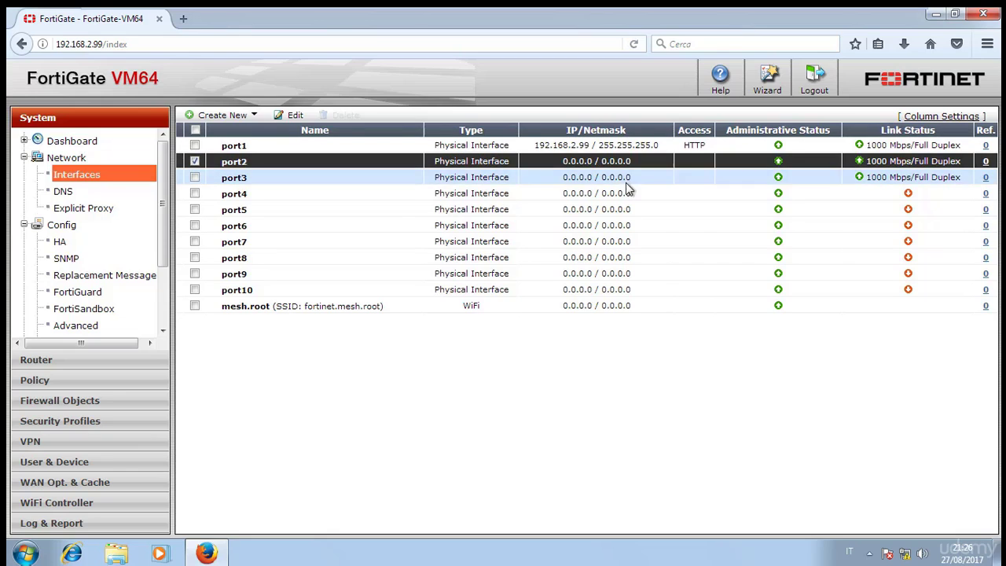
pyautogui.moveTo(556, 161); pyautogui.dragTo(649, 165)
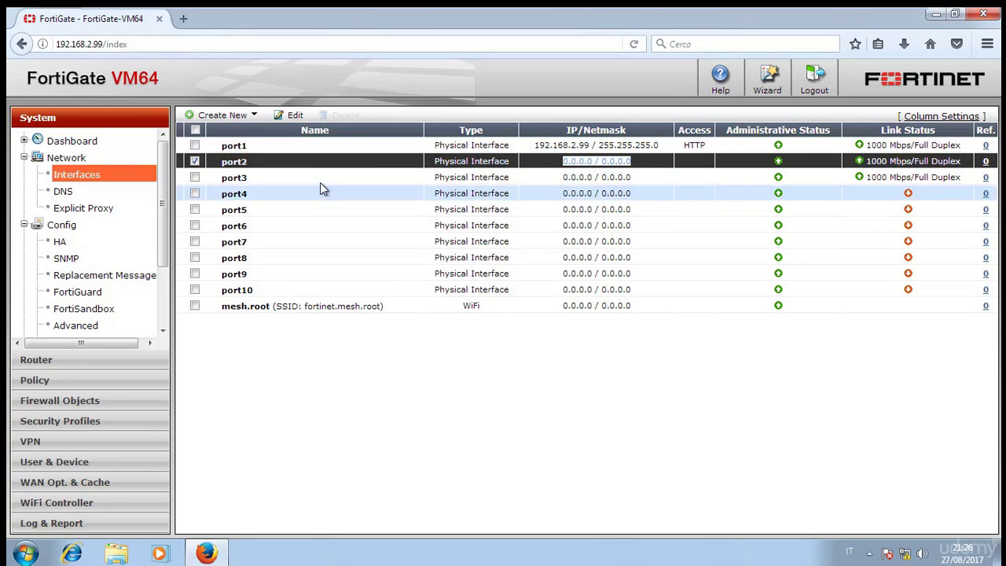
pyautogui.moveTo(560, 181); pyautogui.dragTo(651, 178)
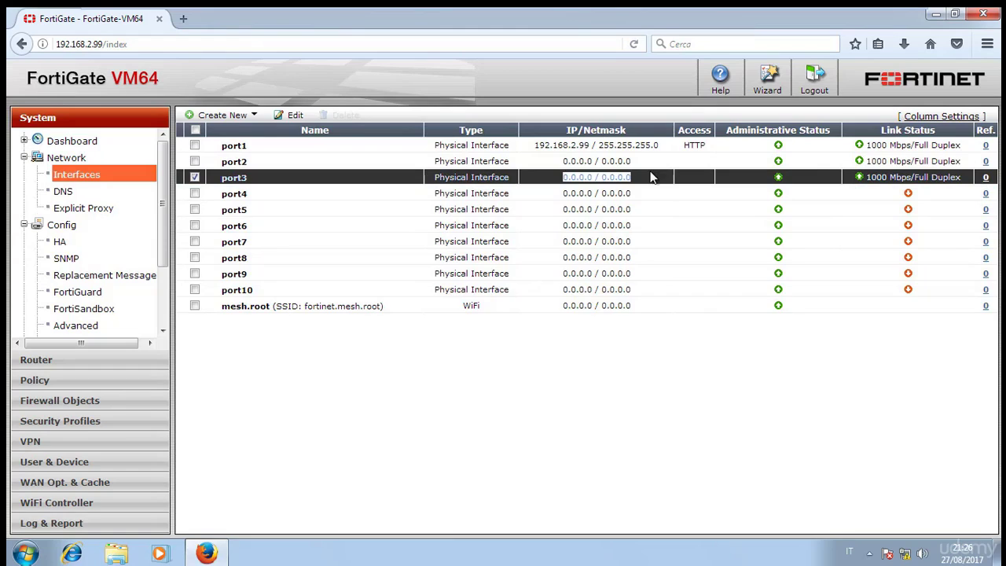
pyautogui.click(707, 413)
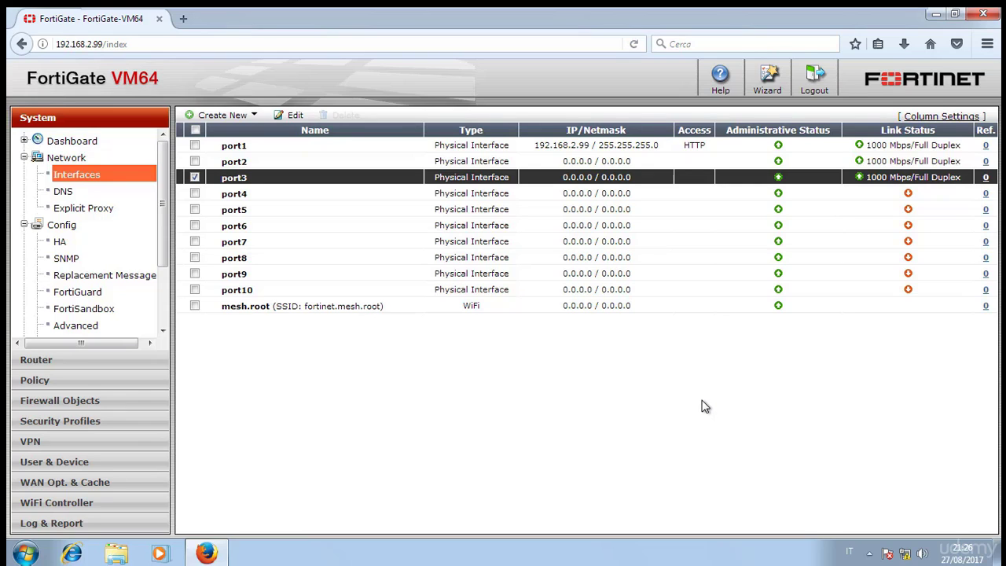
pyautogui.click(195, 177)
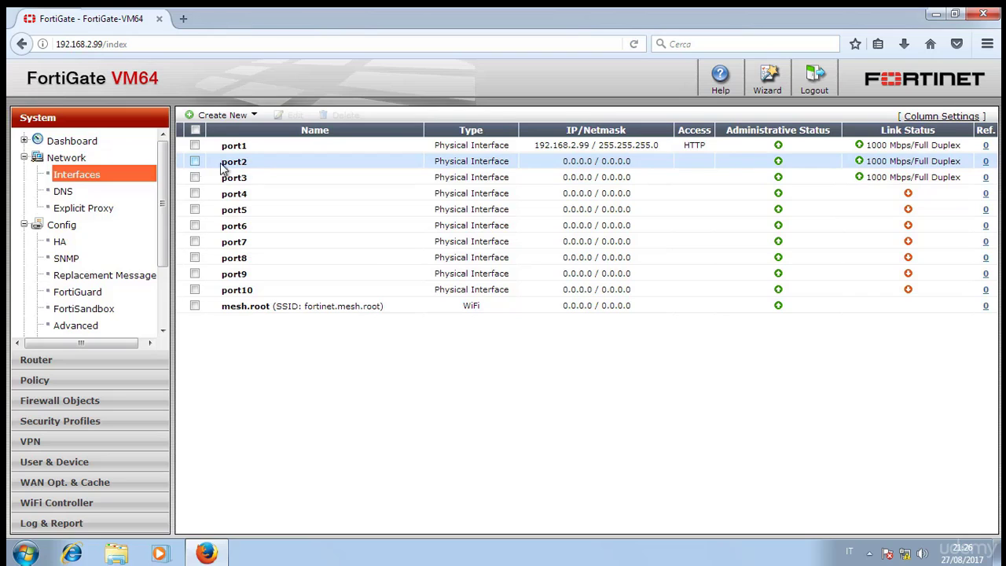
# Open port2 for editing, start its IP address with 192.168 in place of the existing one, and clear that entry again.
pyautogui.doubleClick(260, 165)
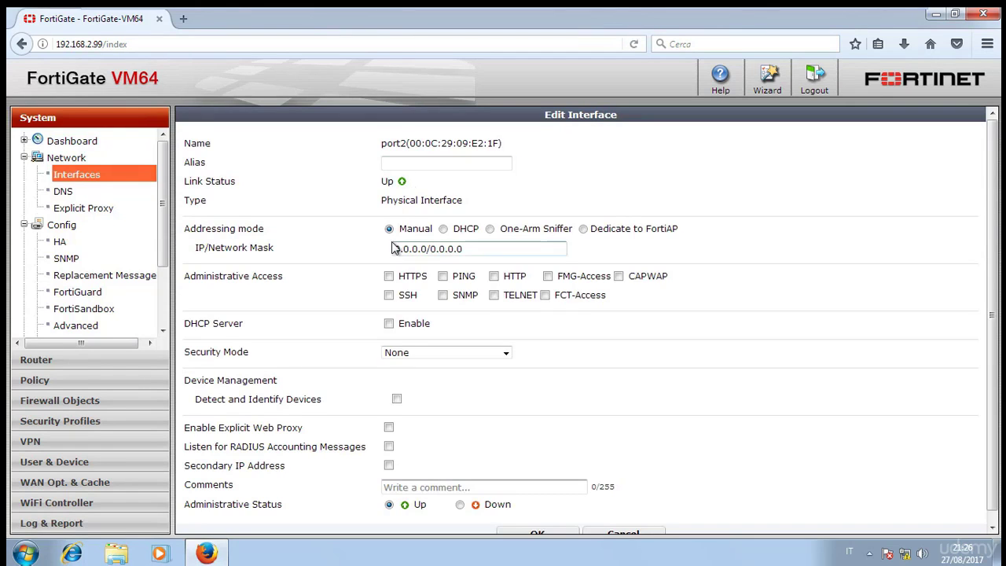
pyautogui.tripleClick(221, 229)
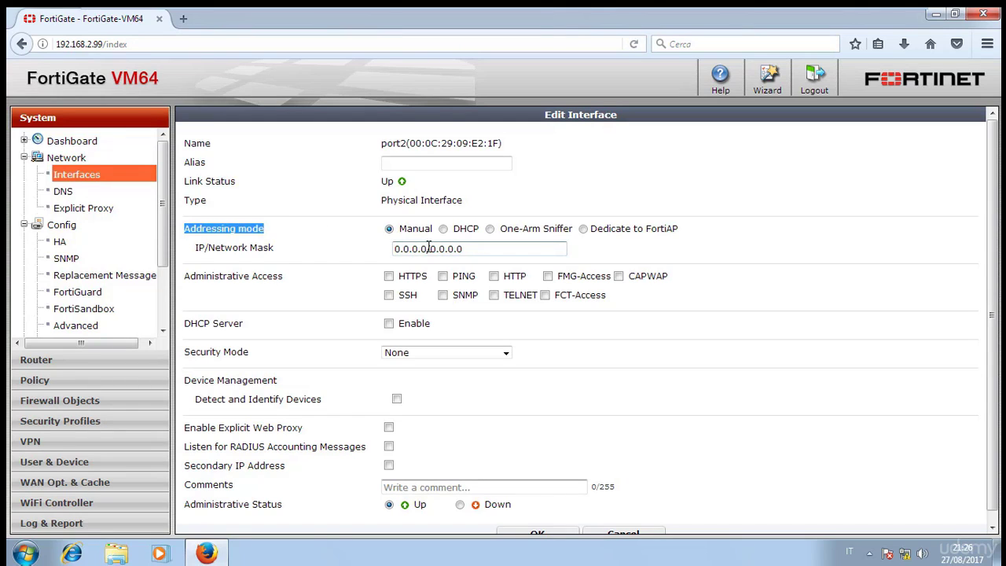
pyautogui.moveTo(429, 249); pyautogui.dragTo(350, 249)
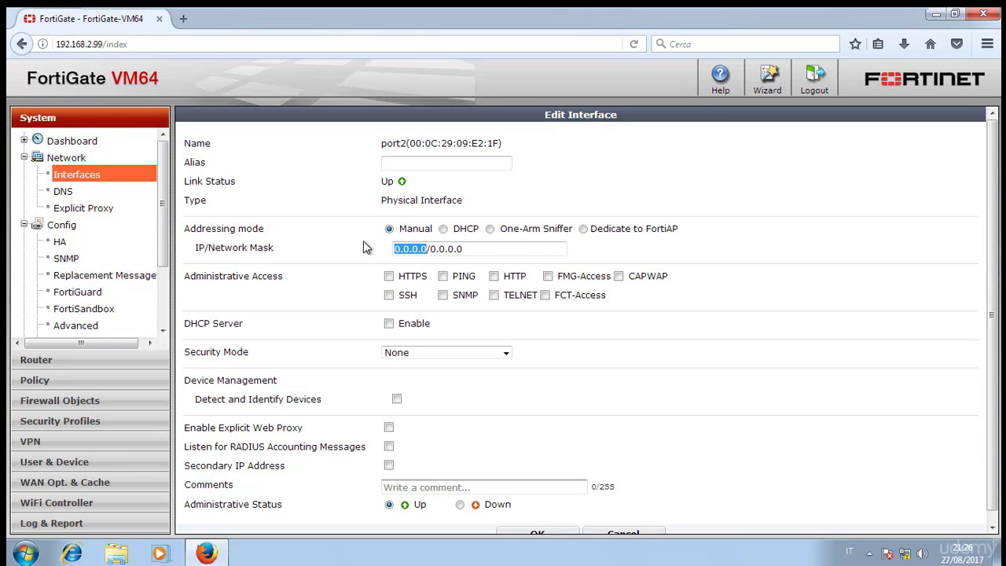
pyautogui.write('192.168')
pyautogui.press('BackSpace')
pyautogui.press('BackSpace')
pyautogui.press('BackSpace')
pyautogui.press('BackSpace')
pyautogui.press('BackSpace')
pyautogui.press('BackSpace')
pyautogui.press('BackSpace')
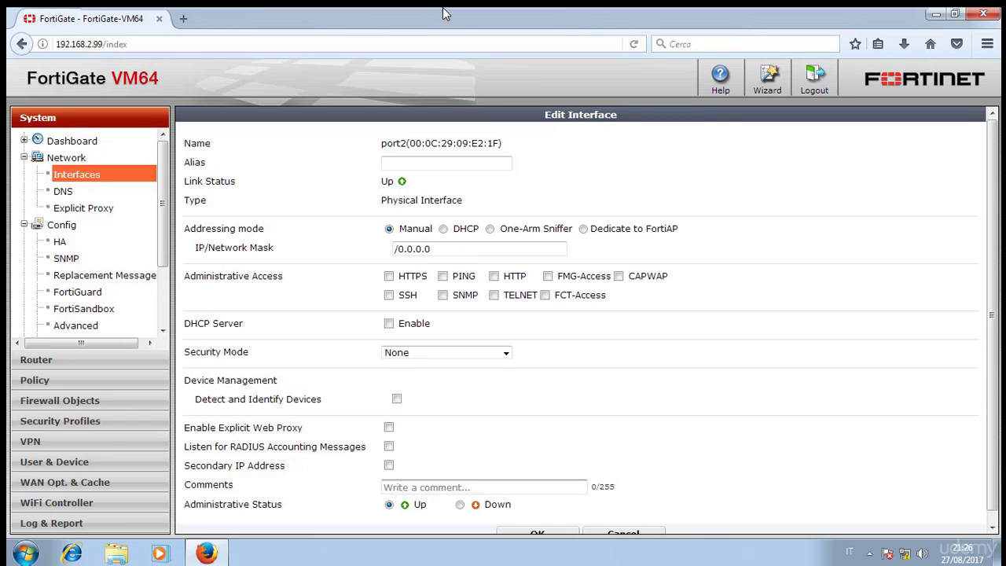
# Switch to VMware Workstation, check which virtual networks FortiGate-VM64's first two network adapters use, and close its settings without changes.
pyautogui.click(893, 17)
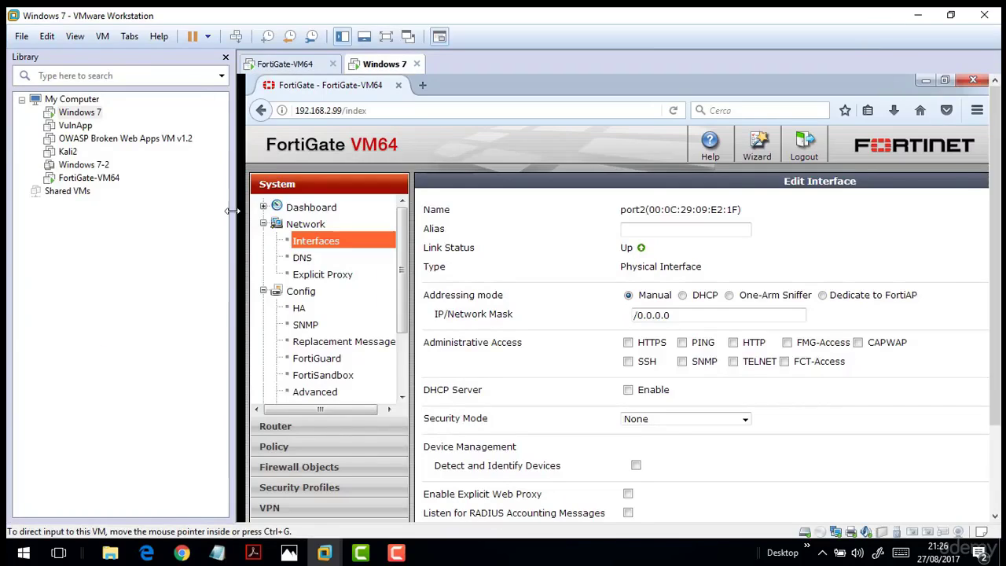
pyautogui.click(81, 179)
pyautogui.doubleClick(81, 182)
pyautogui.rightClick(81, 182)
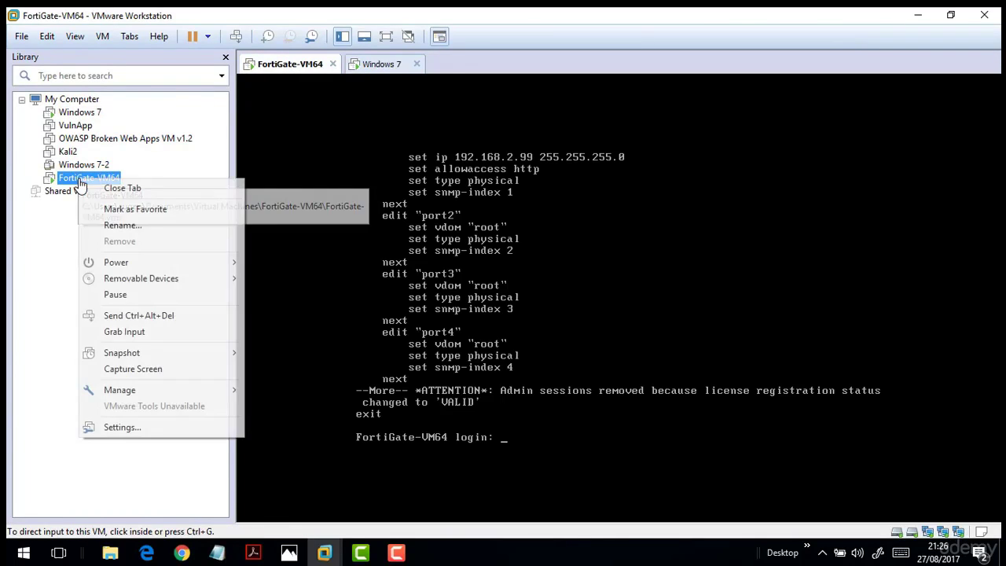
pyautogui.click(137, 432)
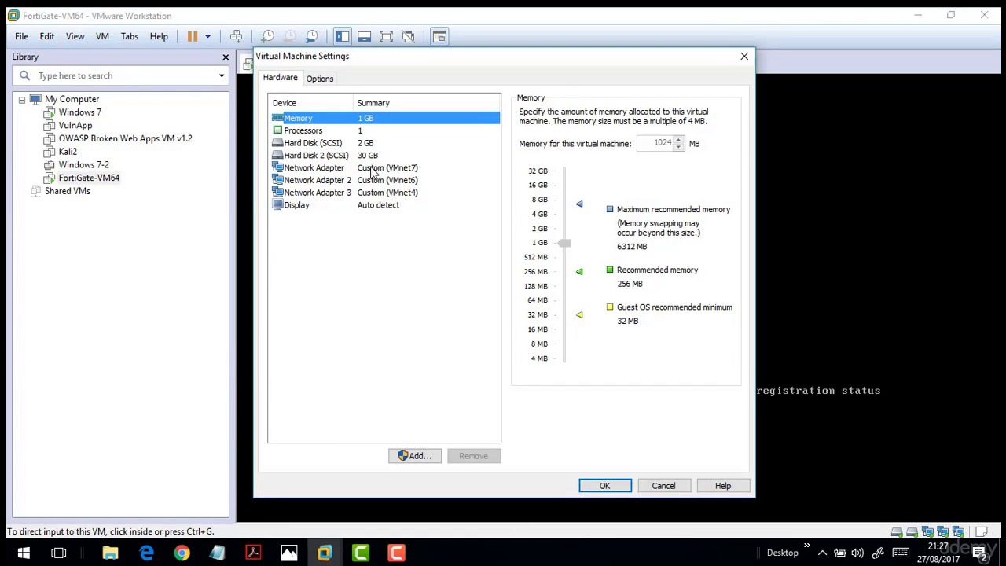
pyautogui.click(373, 170)
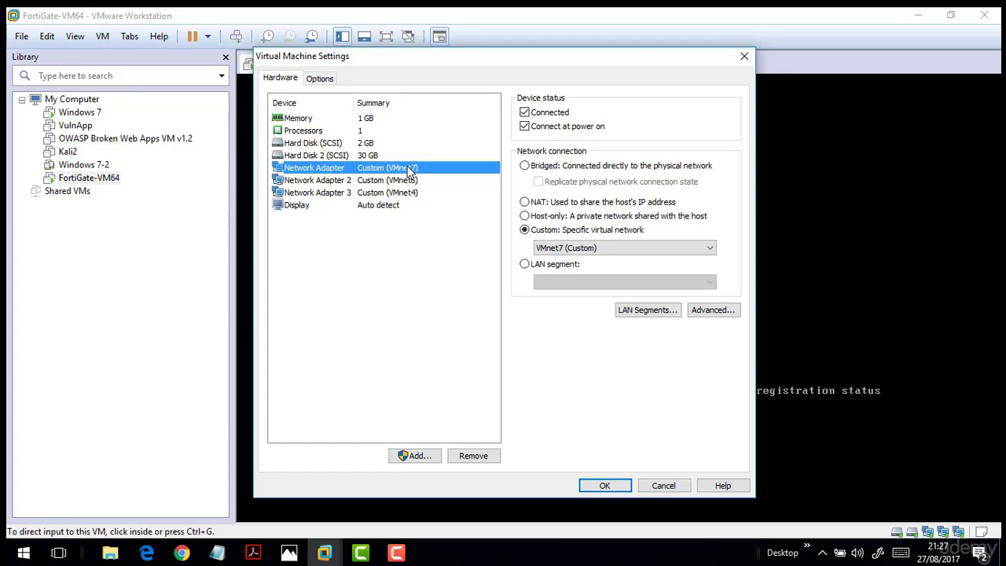
pyautogui.click(376, 182)
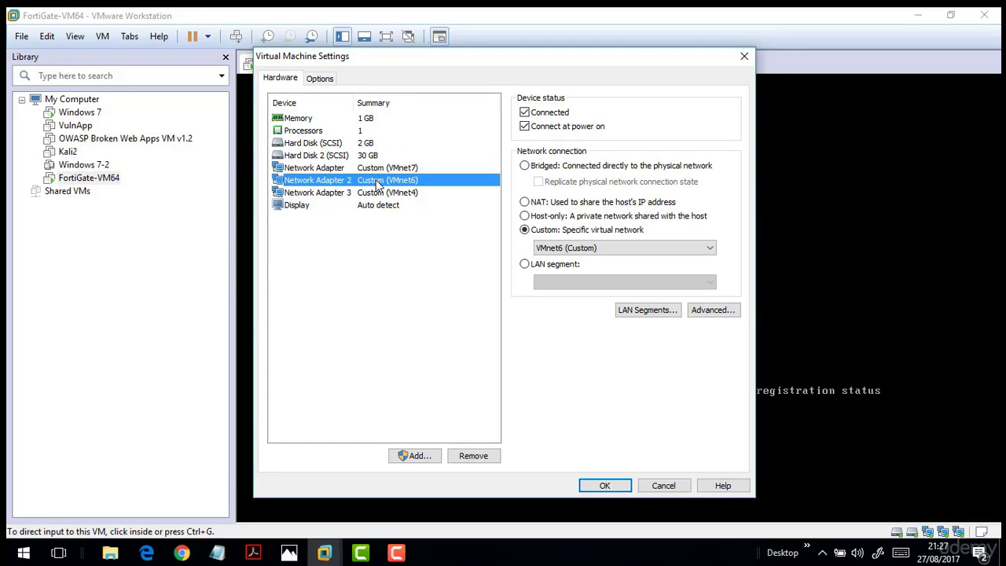
pyautogui.click(663, 485)
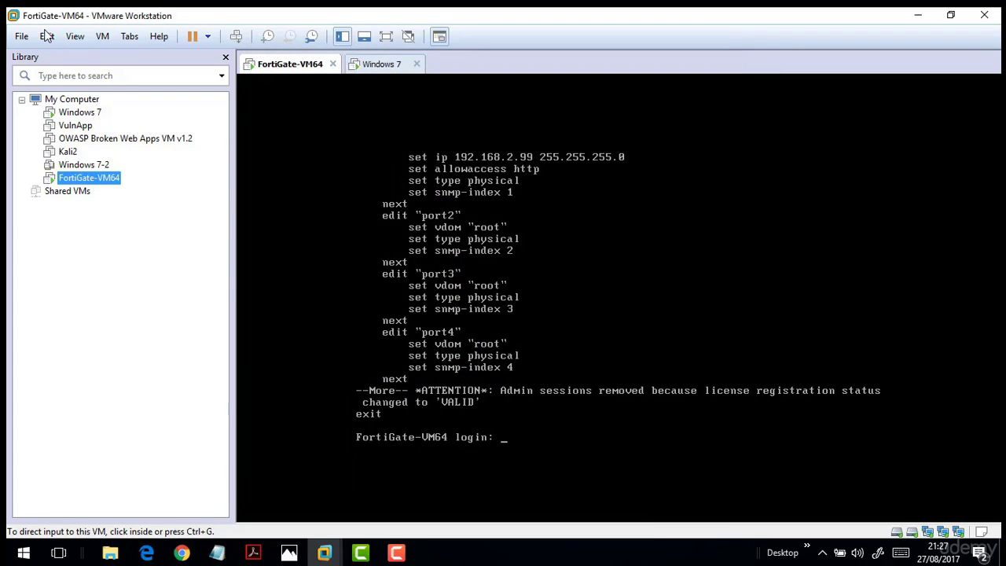
# Check VMnet6's subnet settings in the Virtual Network Editor and close it without changes.
pyautogui.click(46, 36)
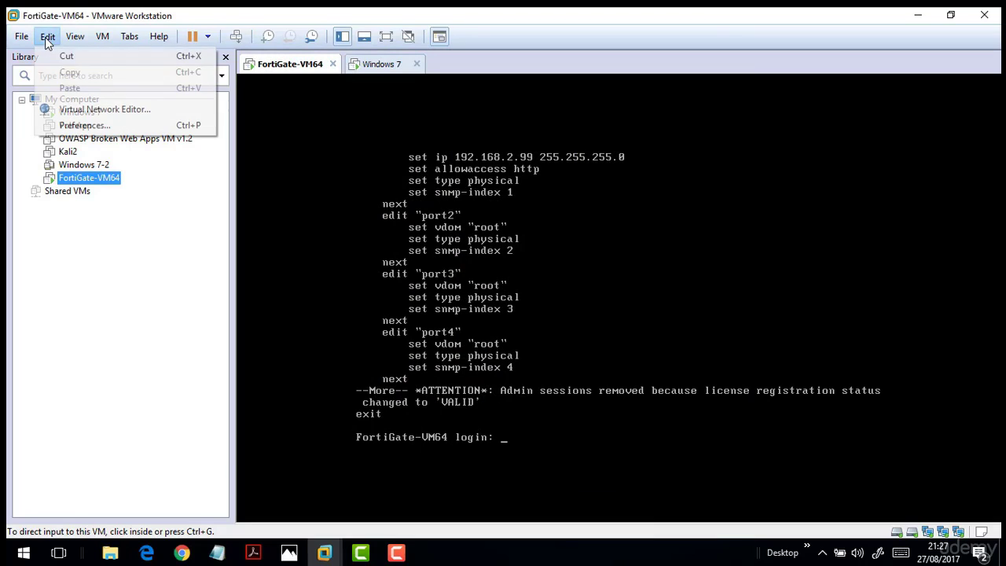
pyautogui.click(87, 105)
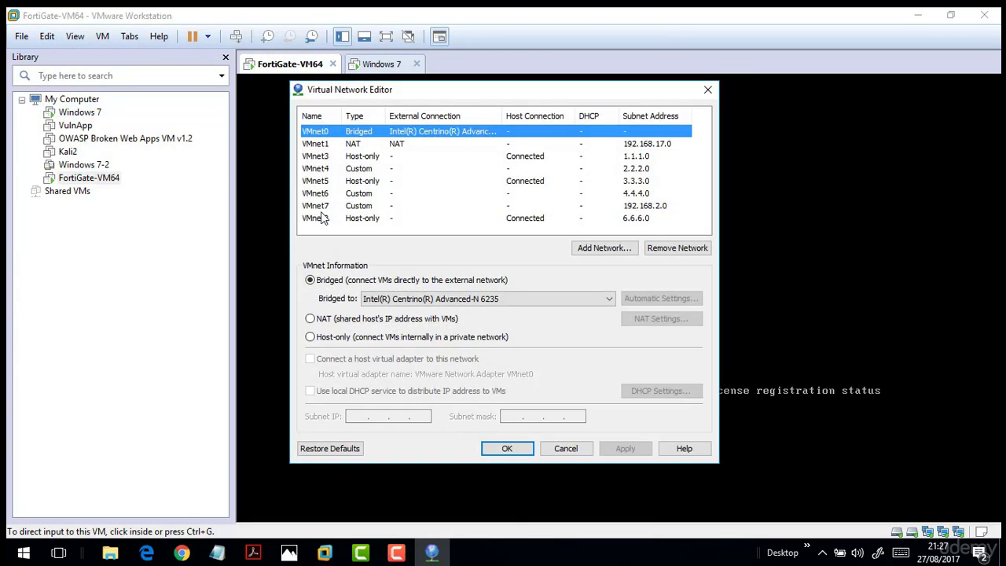
pyautogui.click(315, 194)
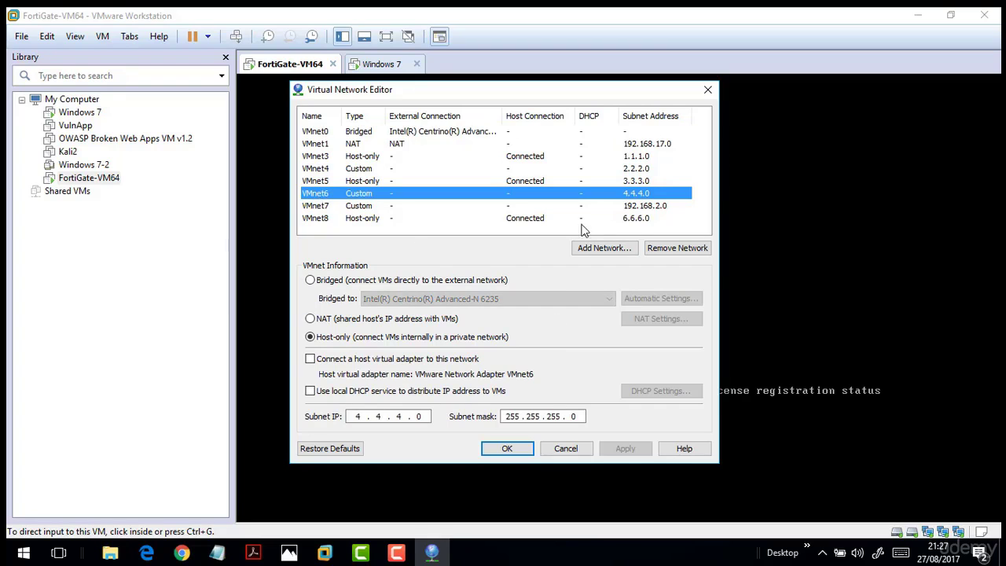
pyautogui.click(566, 449)
# Return to the Windows 7 VM in full screen and set port2's IP/Network Mask to 4.4.4.1/255.255.255.0.
pyautogui.click(359, 64)
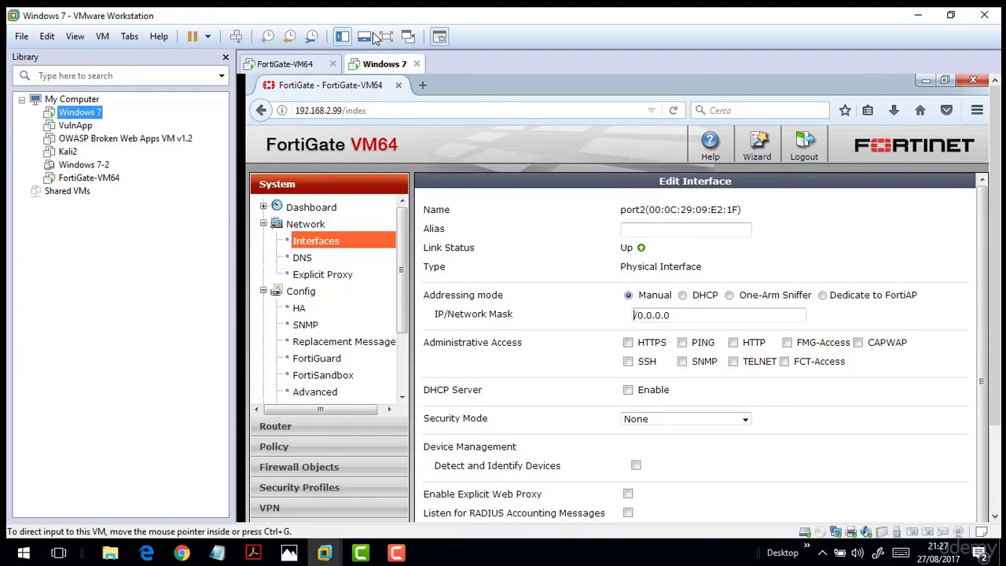
pyautogui.click(376, 37)
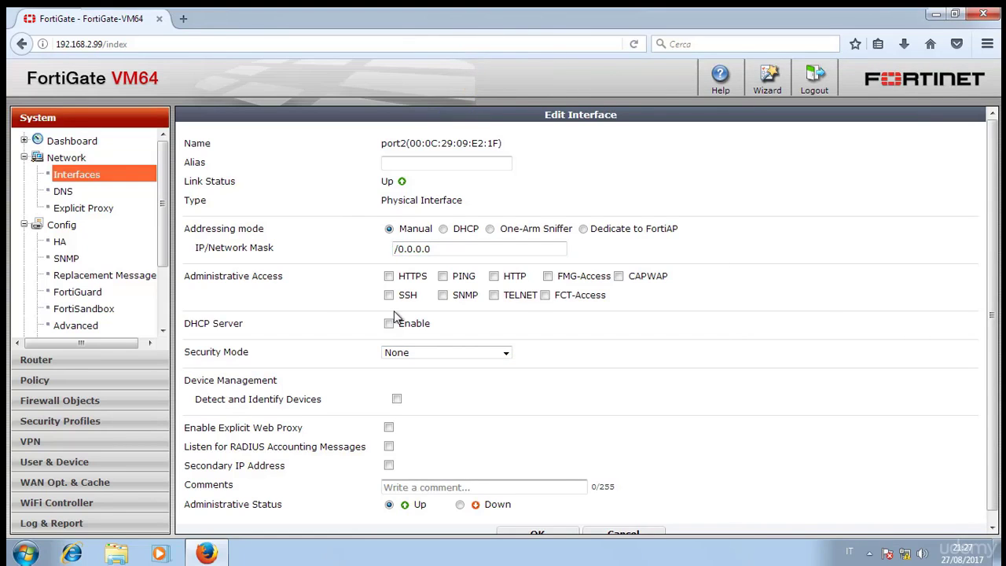
pyautogui.write('.1')
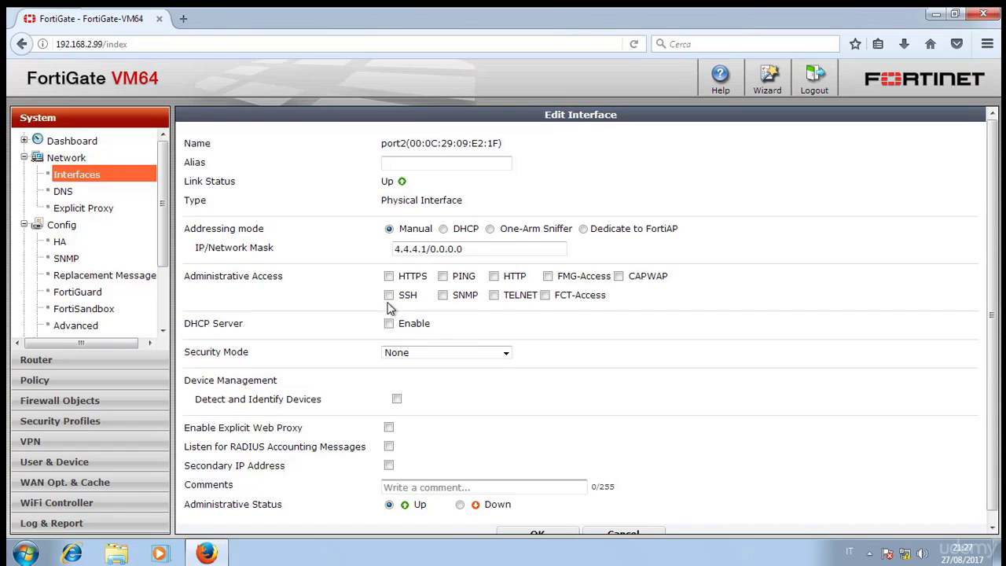
pyautogui.click(467, 247)
pyautogui.doubleClick(454, 248)
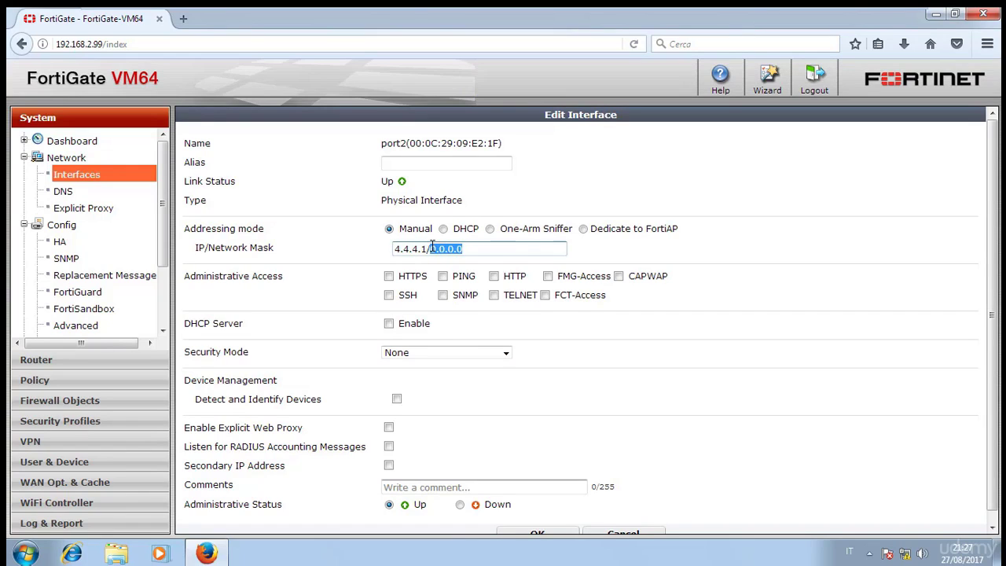
pyautogui.write('255.255.255')
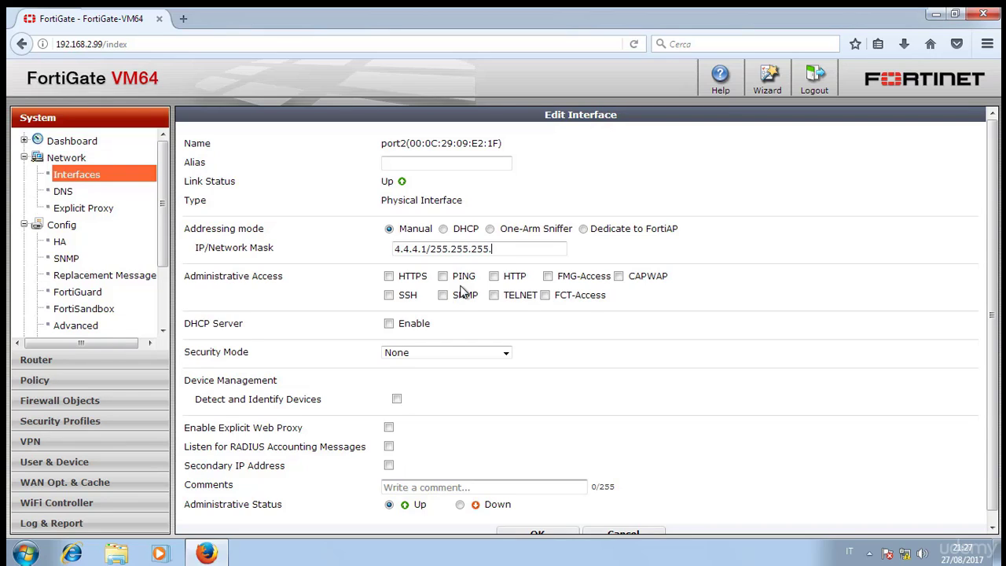
# Allow HTTPS, PING, HTTP and SSH administrative access on port2, keep its Security Mode at None, and save the interface.
pyautogui.click(389, 277)
pyautogui.click(443, 278)
pyautogui.click(495, 276)
pyautogui.click(388, 296)
pyautogui.scroll(-1, 583, 373)
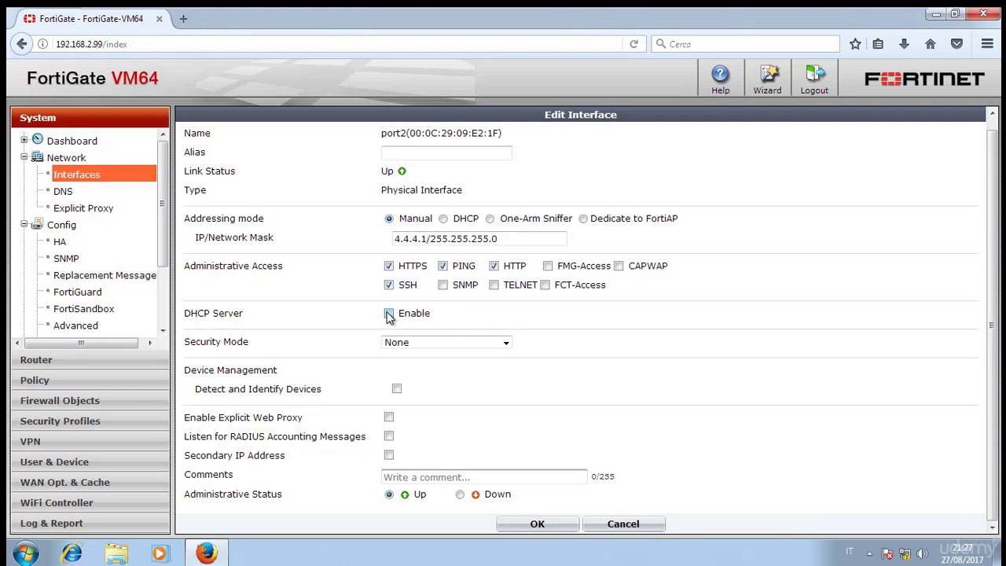
pyautogui.click(421, 343)
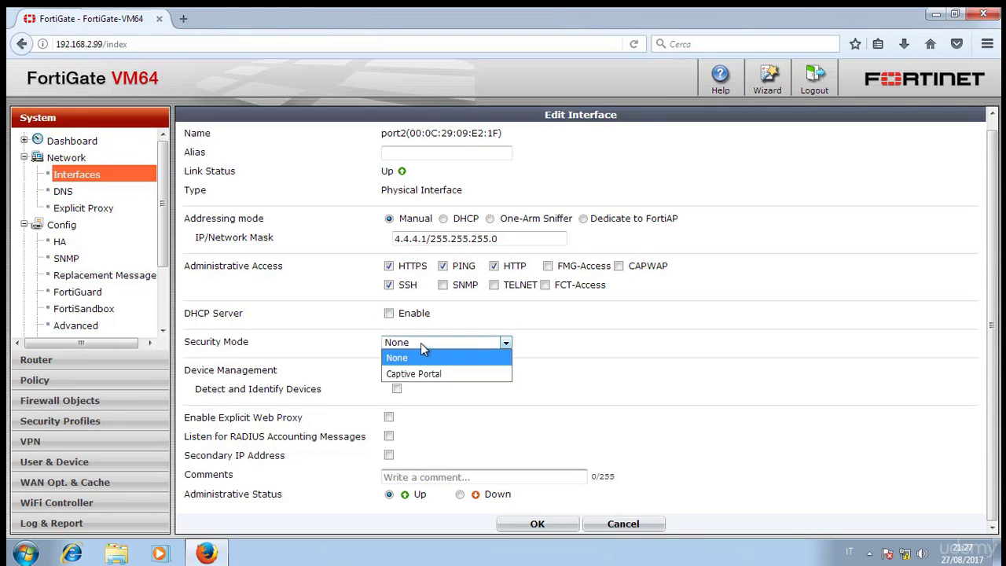
pyautogui.click(618, 341)
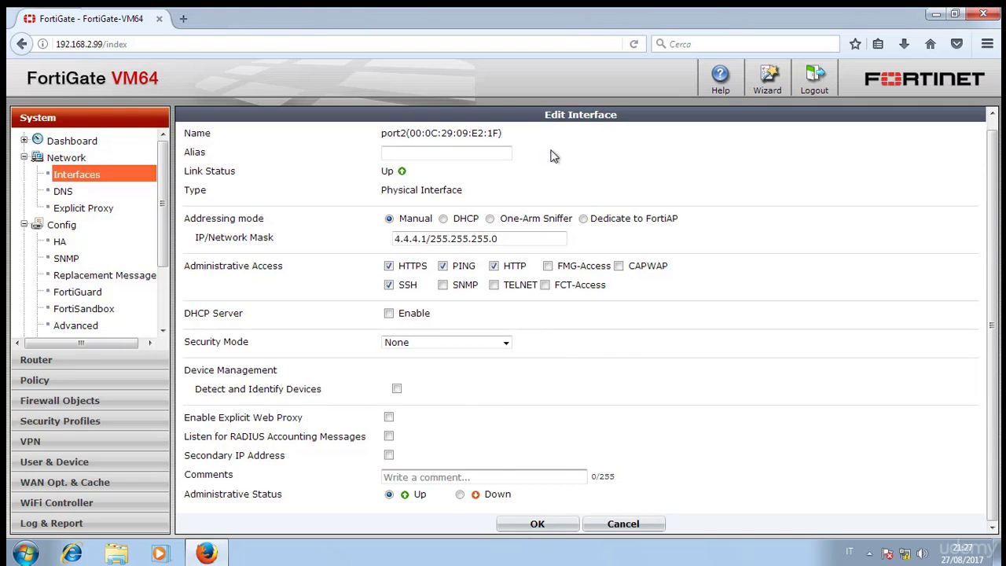
pyautogui.click(540, 528)
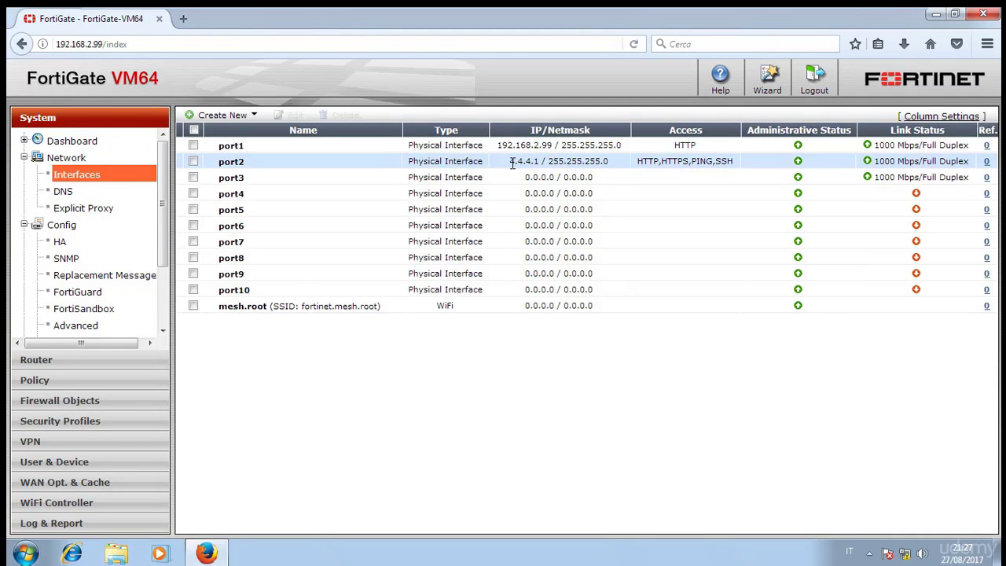
pyautogui.moveTo(537, 161); pyautogui.dragTo(549, 161)
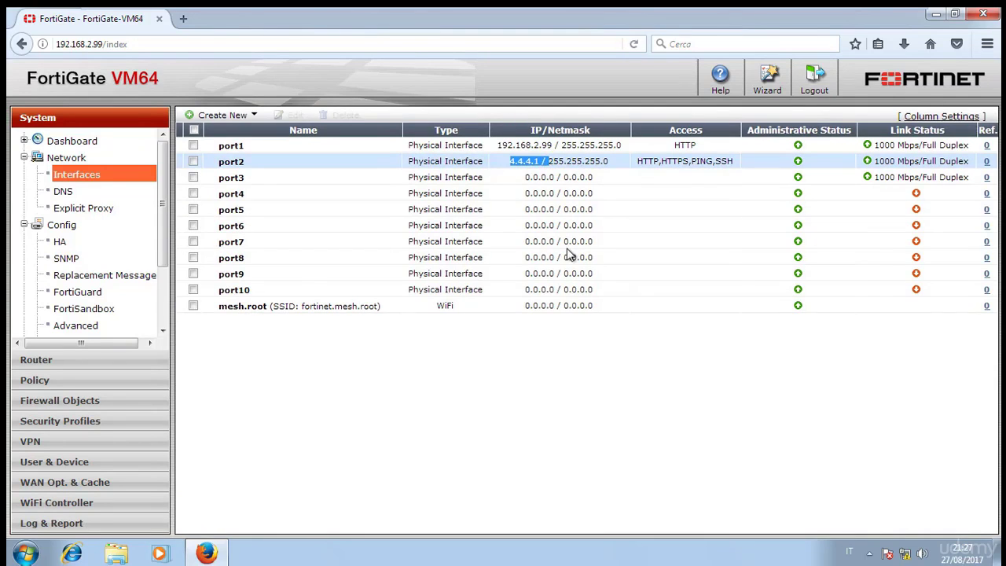
pyautogui.click(626, 432)
pyautogui.moveTo(509, 161); pyautogui.dragTo(540, 162)
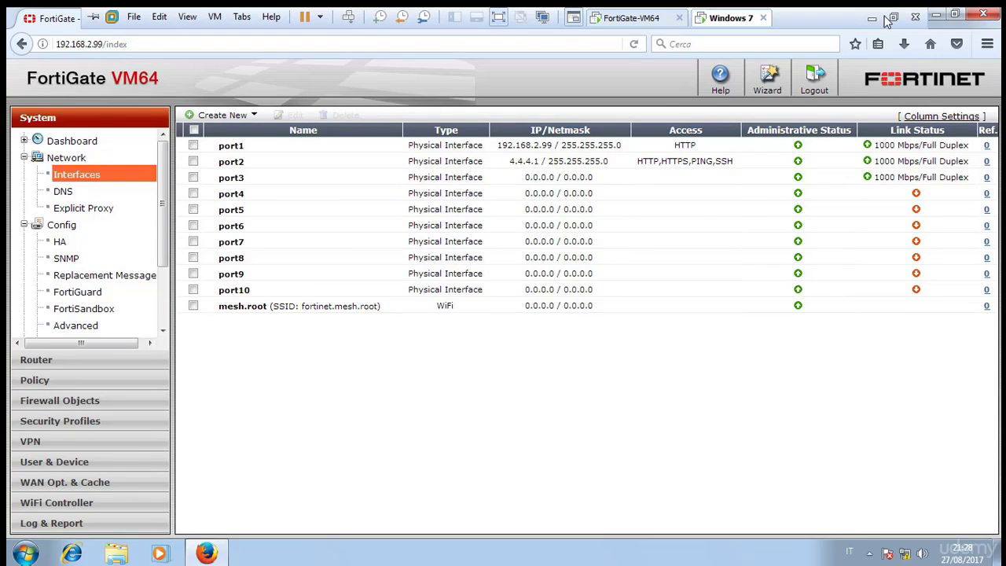
# Leave full screen and connect the Windows 7-2 VM's network adapter to the custom virtual network VMnet6.
pyautogui.click(888, 18)
pyautogui.click(84, 165)
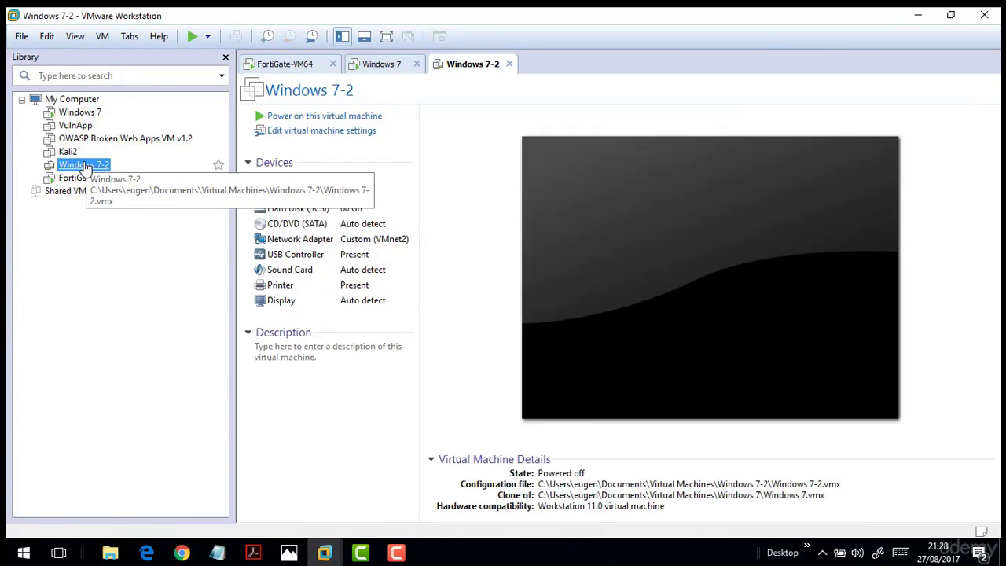
pyautogui.rightClick(84, 167)
pyautogui.click(110, 411)
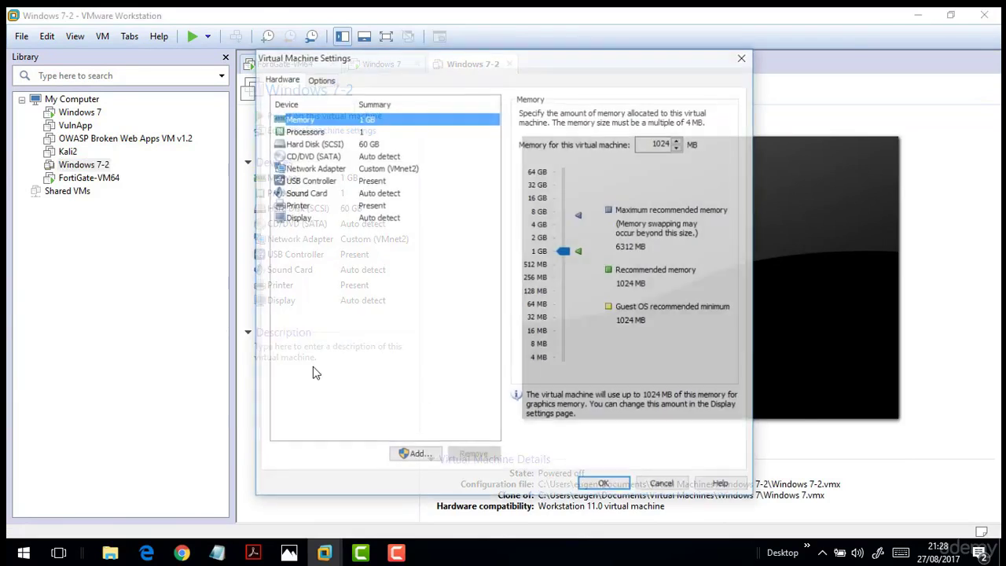
pyautogui.click(330, 170)
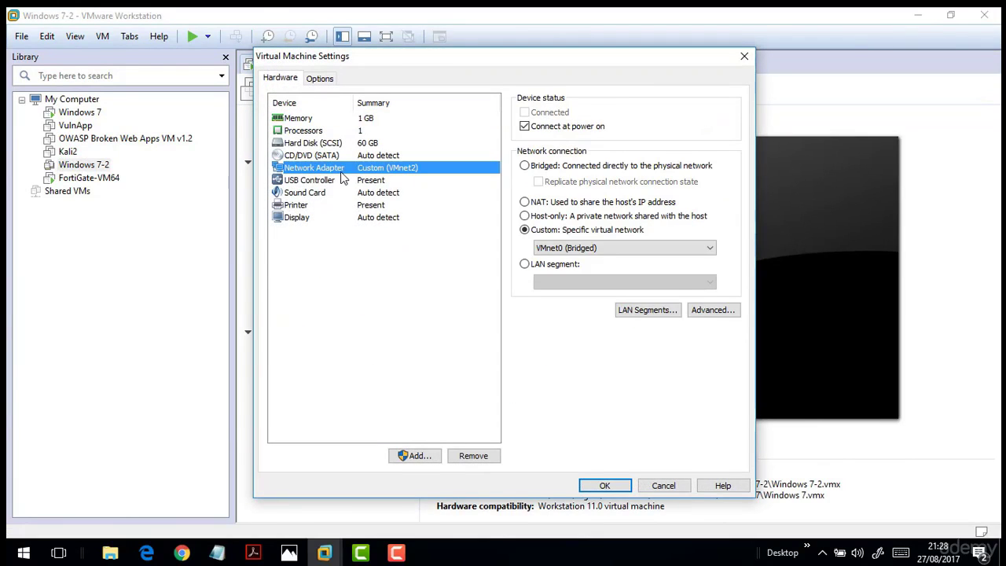
pyautogui.click(572, 248)
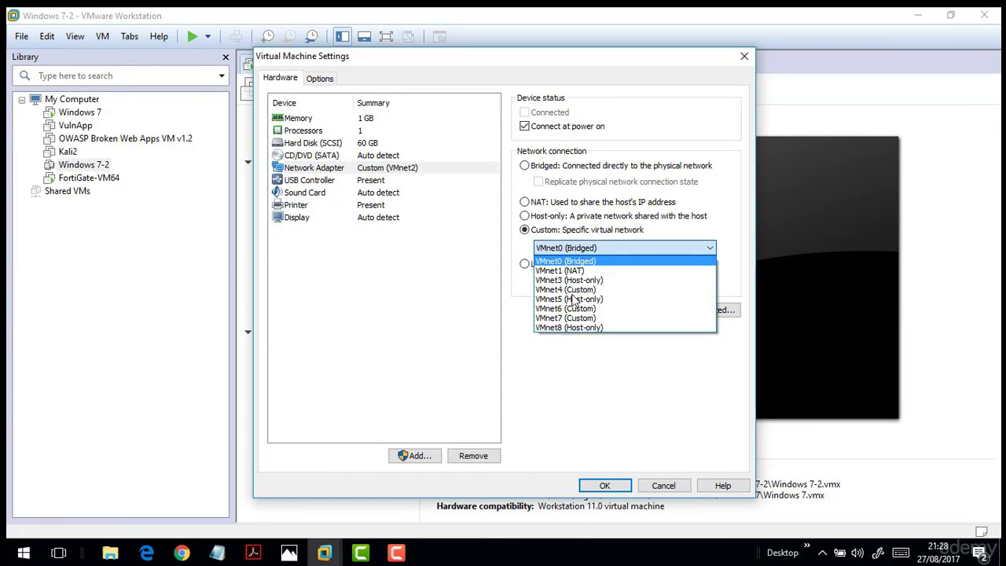
pyautogui.click(586, 313)
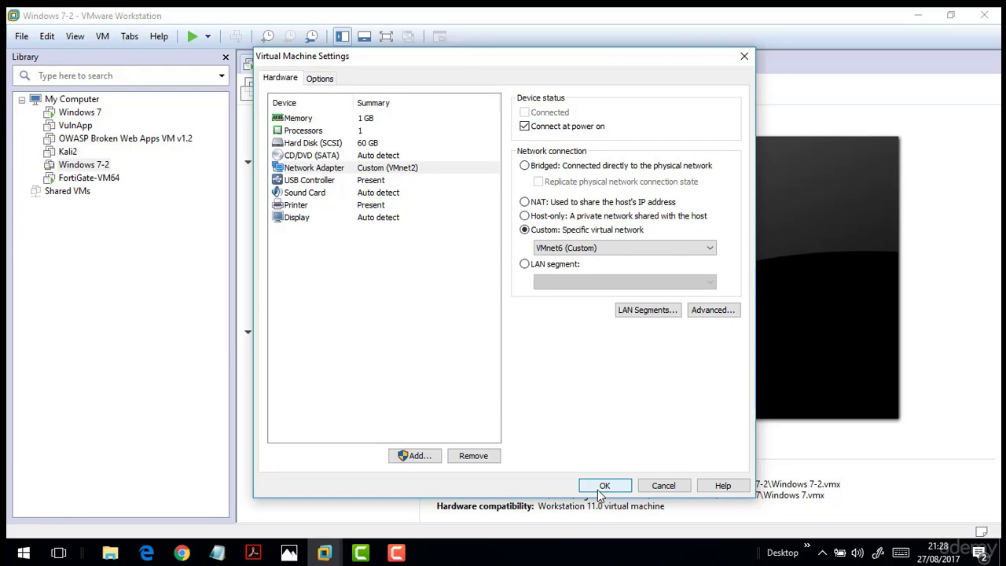
pyautogui.click(604, 486)
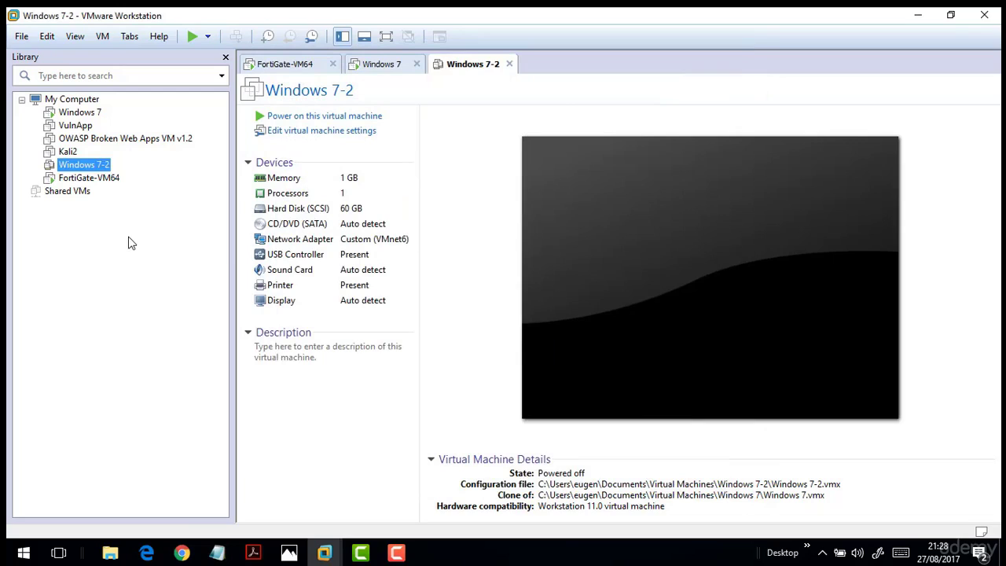
# Power on the Windows 7-2 VM and agree to try connecting its sata0:1 device at every power-on.
pyautogui.click(309, 118)
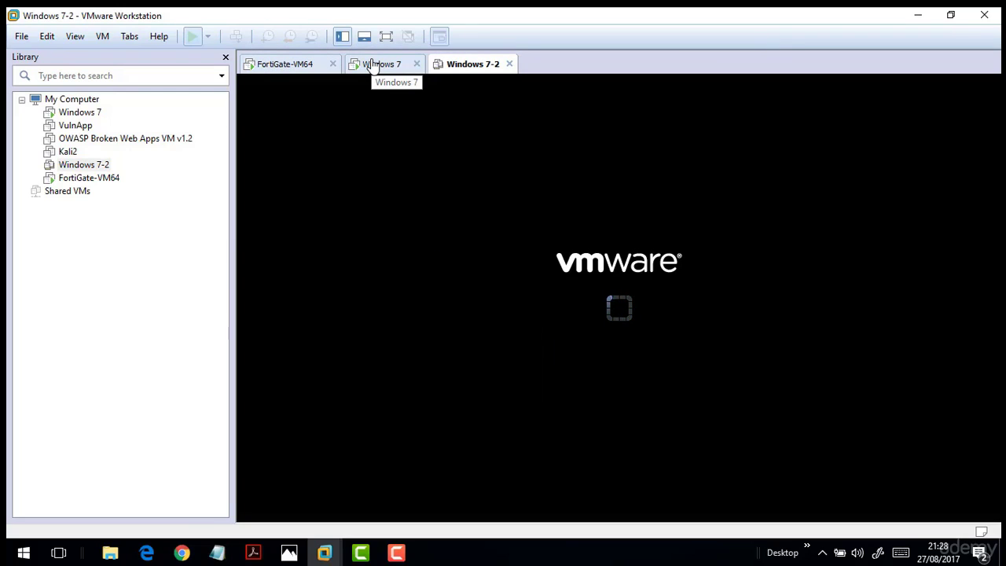
pyautogui.click(288, 66)
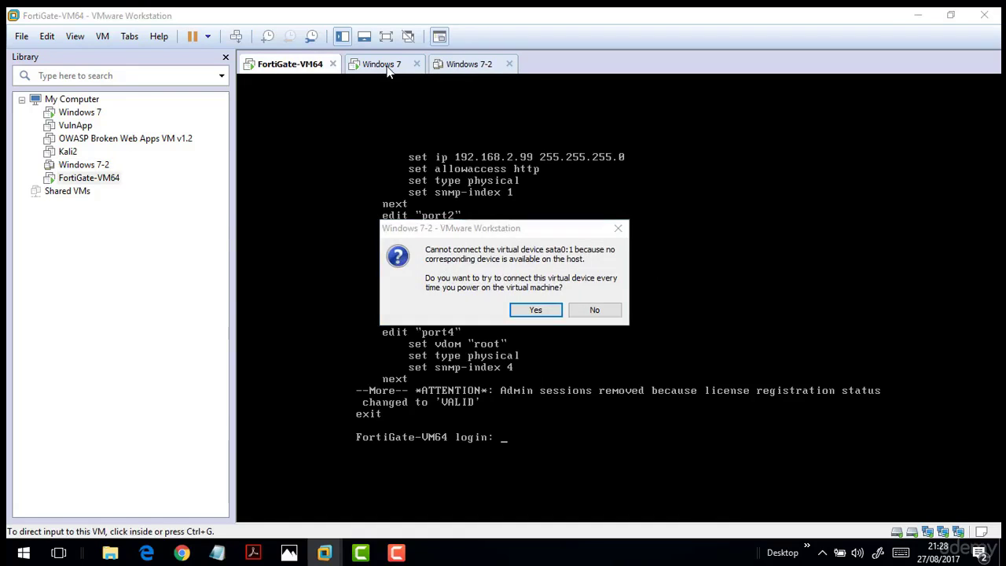
pyautogui.click(535, 310)
# Switch to the Windows 7 VM in full screen and check its IP configuration by running ipconfig in a command prompt.
pyautogui.click(379, 64)
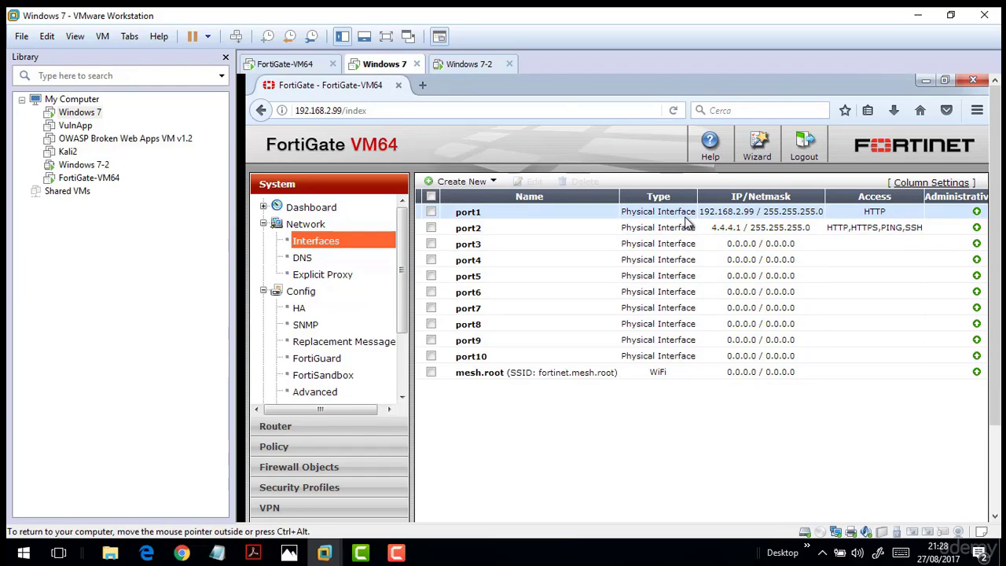
pyautogui.click(386, 36)
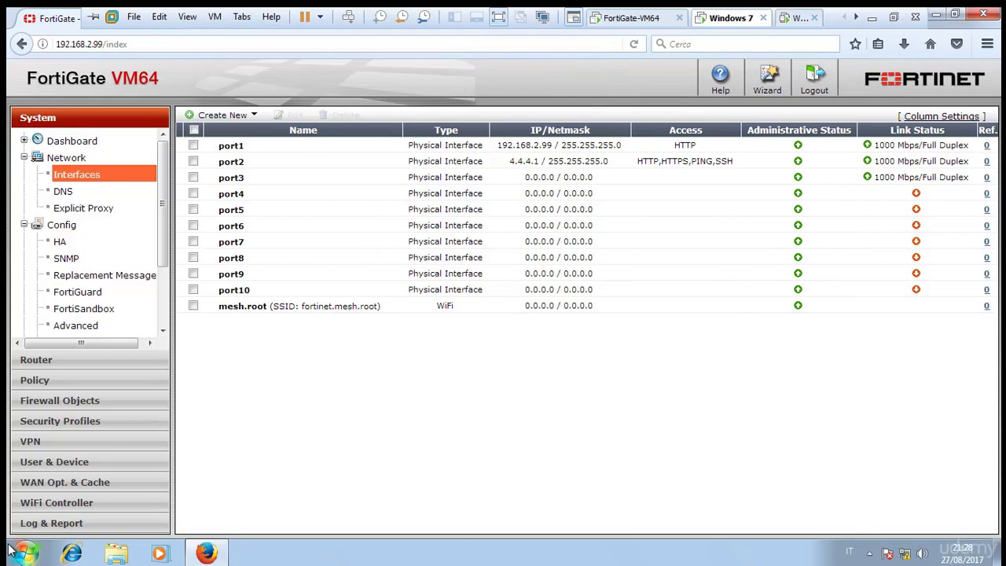
pyautogui.click(23, 554)
pyautogui.click(82, 213)
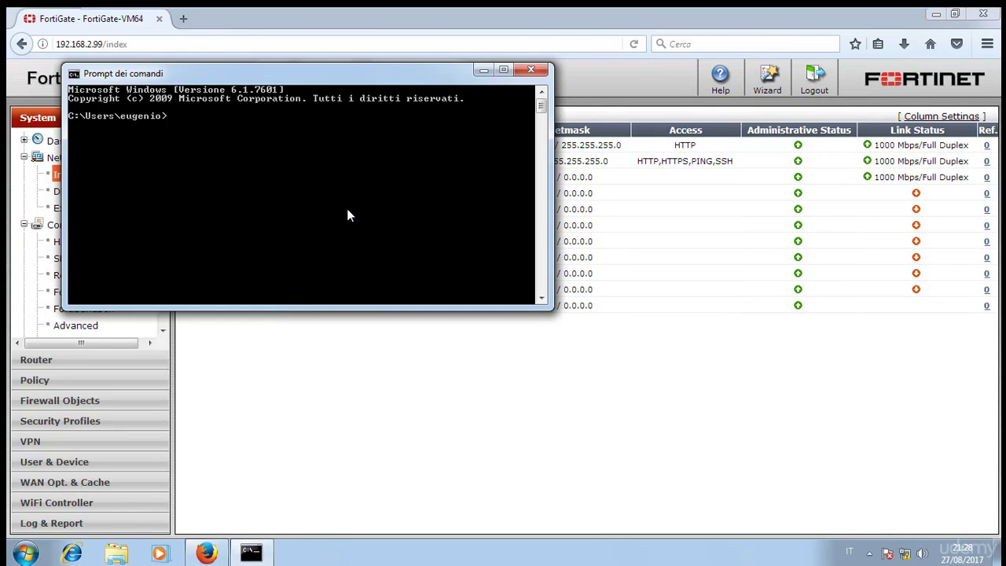
pyautogui.write('ipconfig')
pyautogui.press('Return')
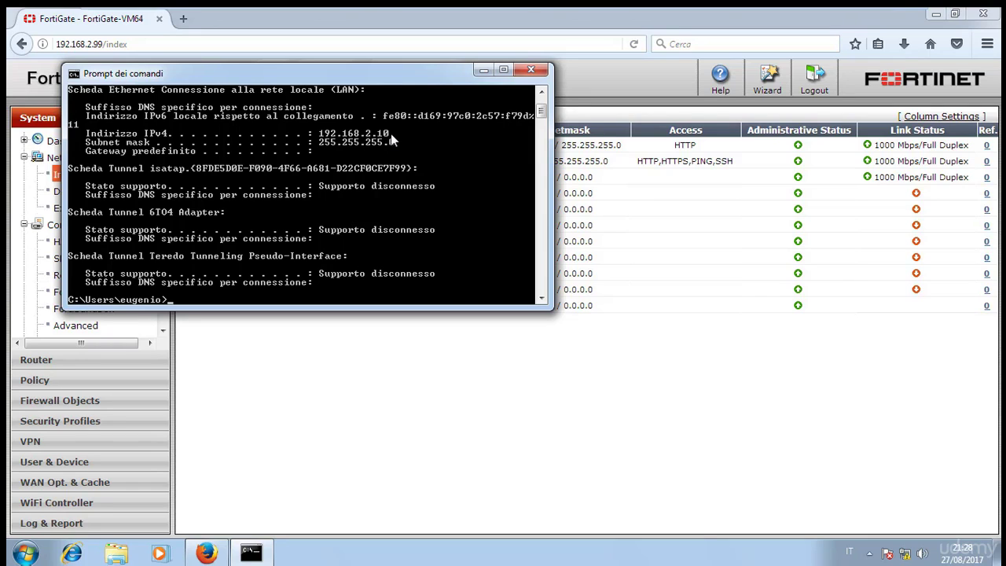
# Switch to the Windows 7-2 VM, log in with the account password, and postpone Windows activation.
pyautogui.moveTo(531, 11)
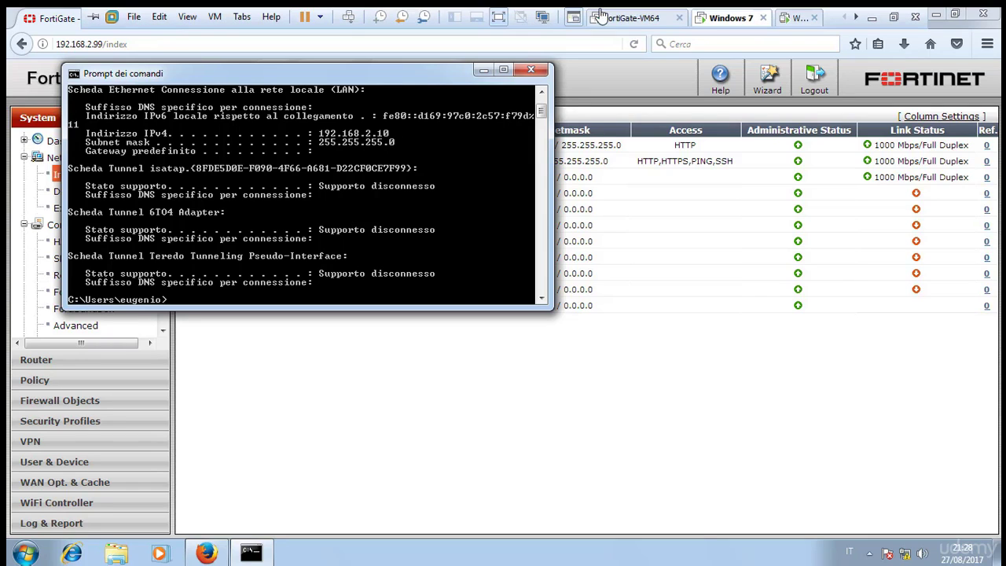
pyautogui.click(792, 19)
pyautogui.click(489, 428)
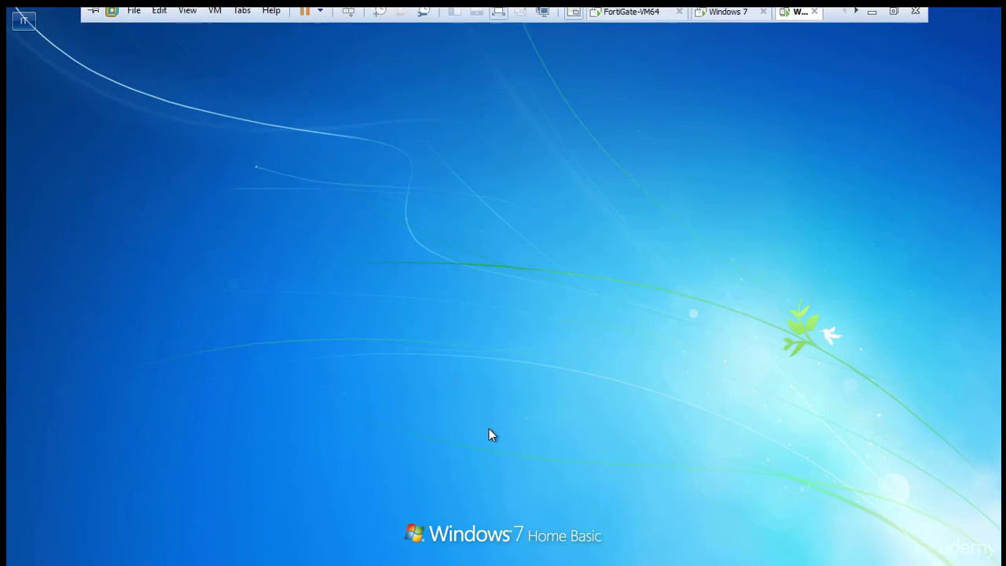
pyautogui.write('•••')
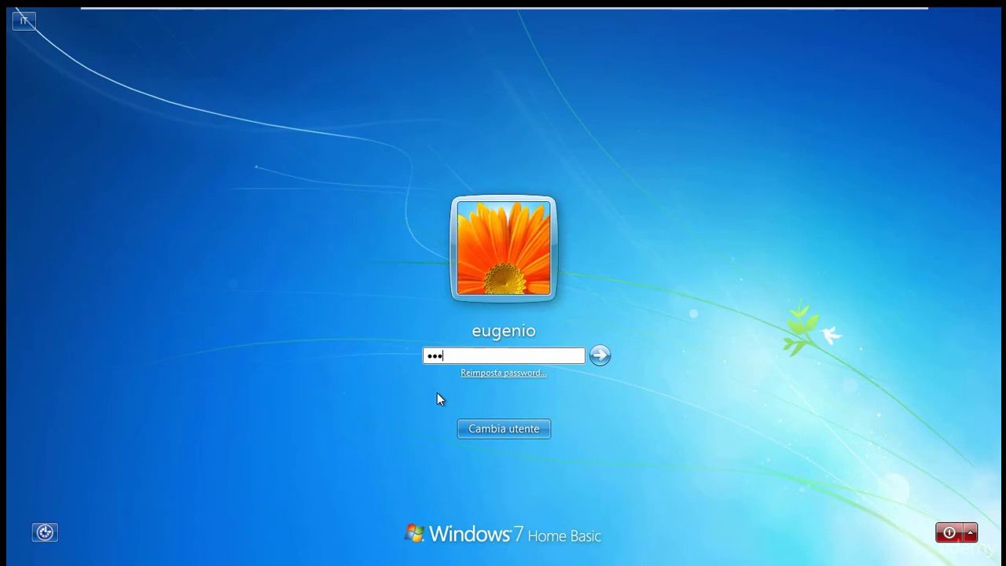
pyautogui.write('•••••')
pyautogui.press('Return')
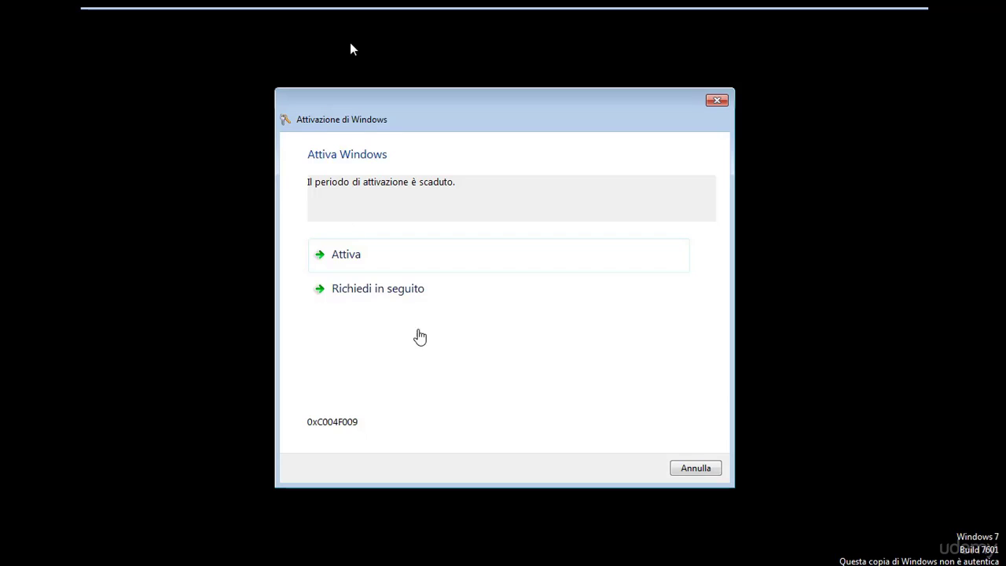
pyautogui.click(372, 289)
pyautogui.click(692, 468)
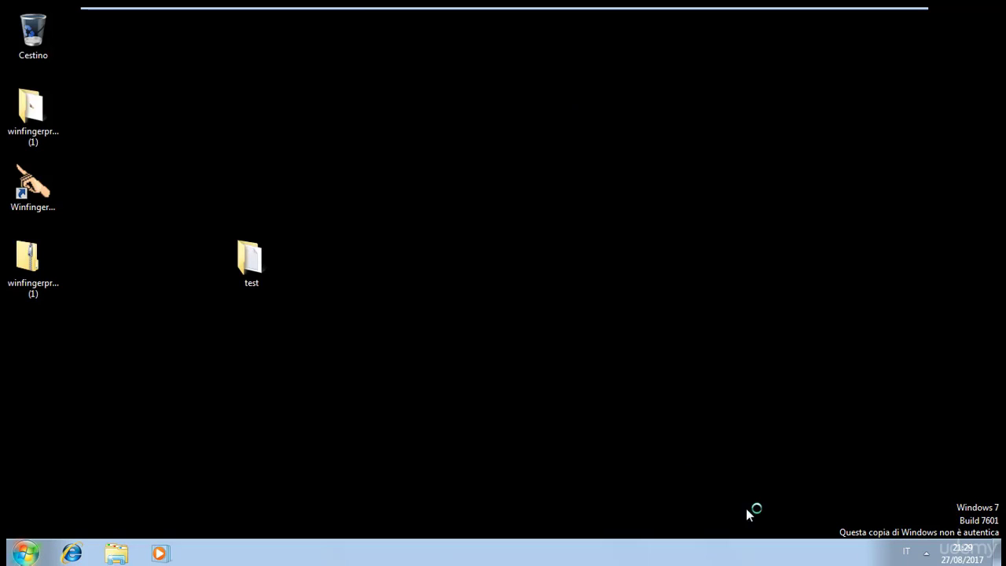
pyautogui.click(928, 554)
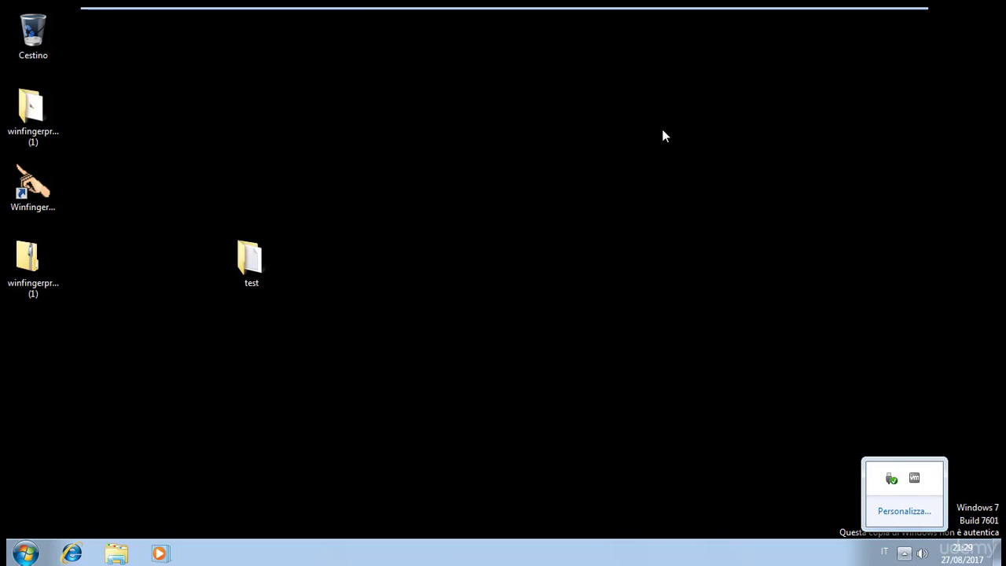
pyautogui.moveTo(772, 11)
pyautogui.click(776, 86)
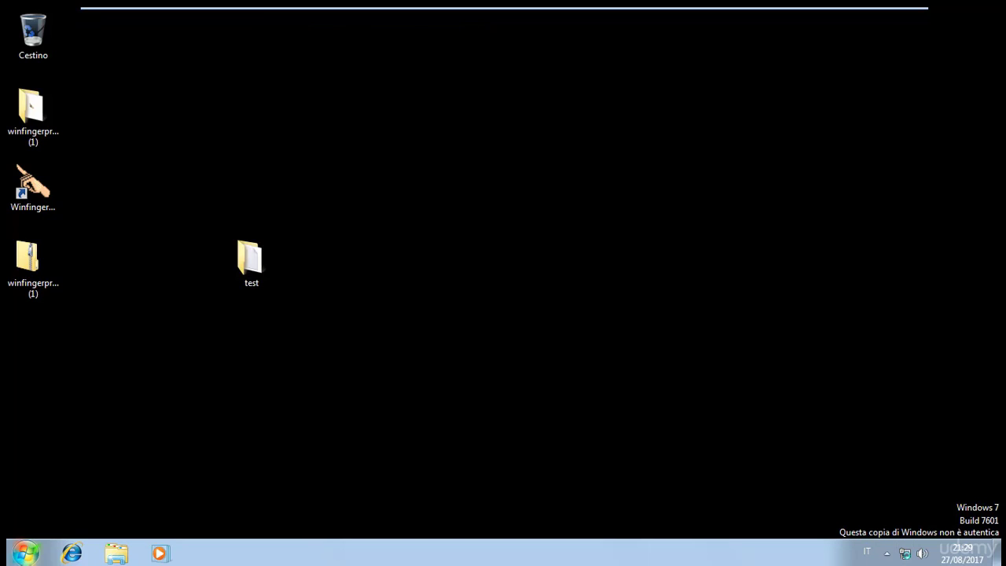
# Check the Windows 7-2 VM's IP configuration by running ipconfig in a command prompt.
pyautogui.click(26, 553)
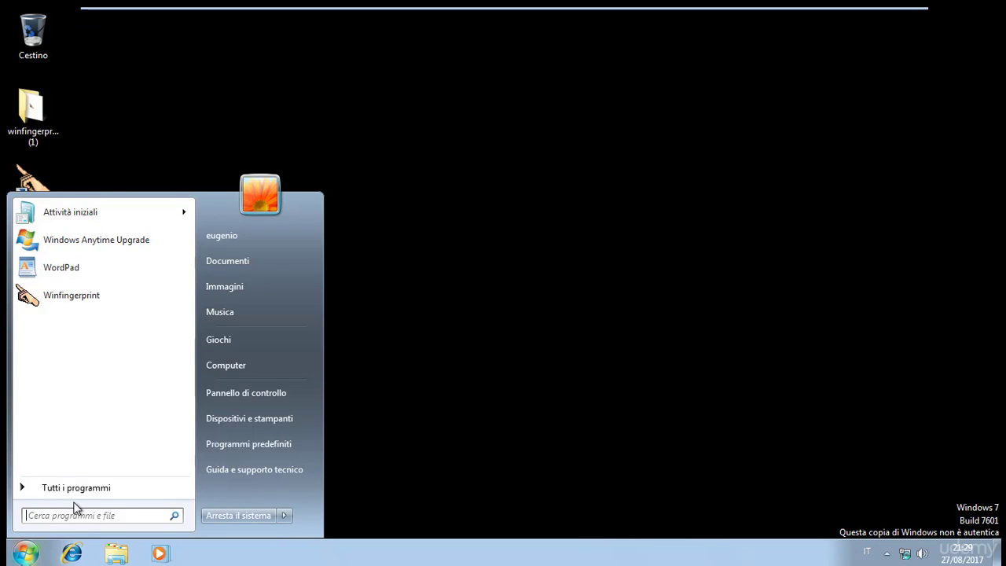
pyautogui.write('cmd')
pyautogui.press('Return')
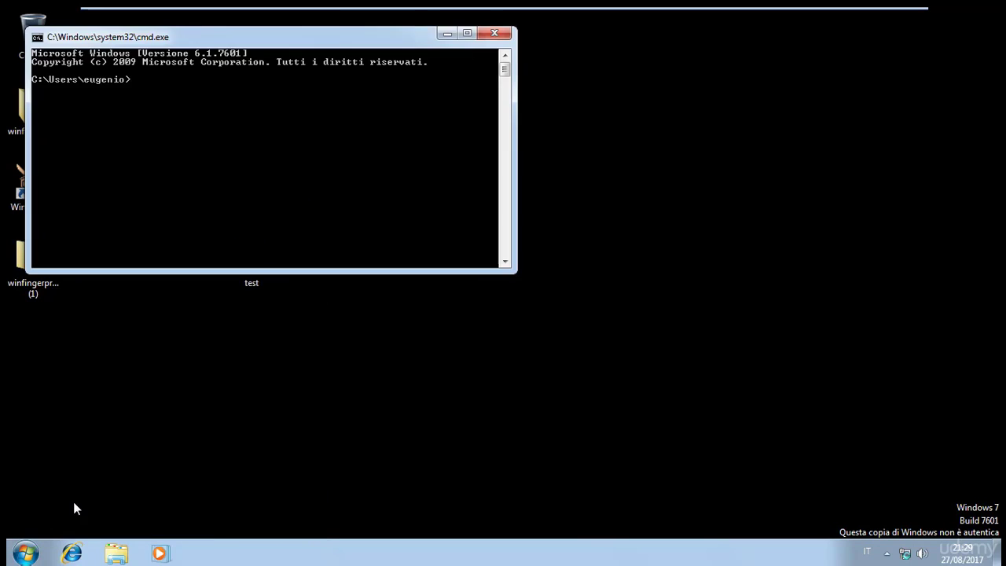
pyautogui.write('ipconfig')
pyautogui.press('Return')
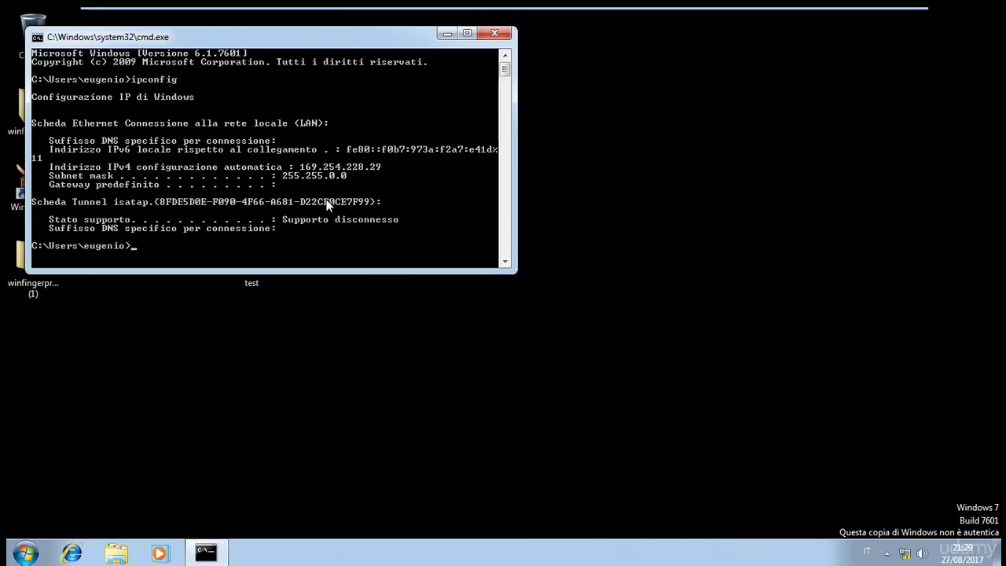
pyautogui.moveTo(296, 32); pyautogui.dragTo(386, 63)
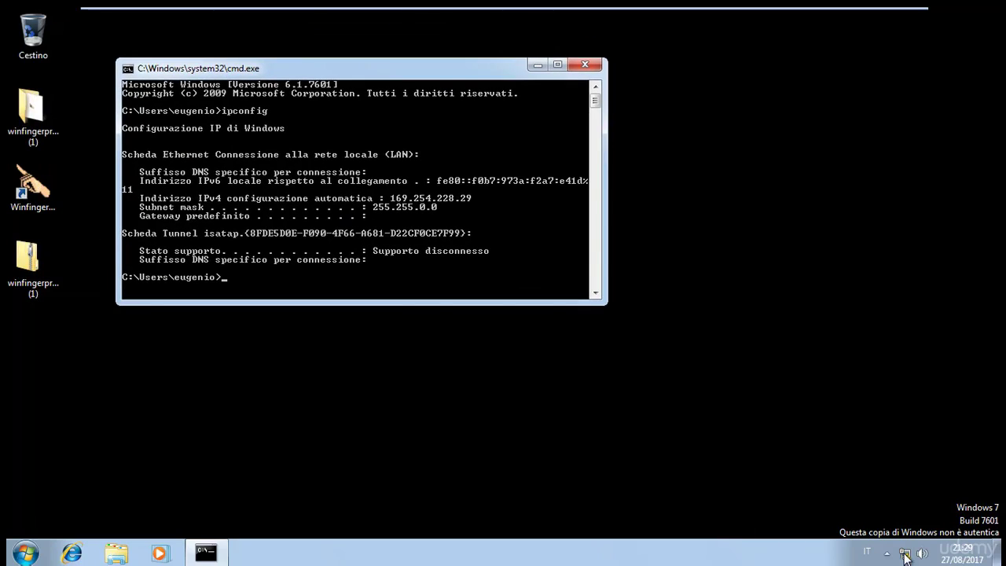
# Open the properties of the local area network connection from the Network and Sharing Center's adapter settings.
pyautogui.rightClick(899, 554)
pyautogui.click(730, 494)
pyautogui.rightClick(902, 554)
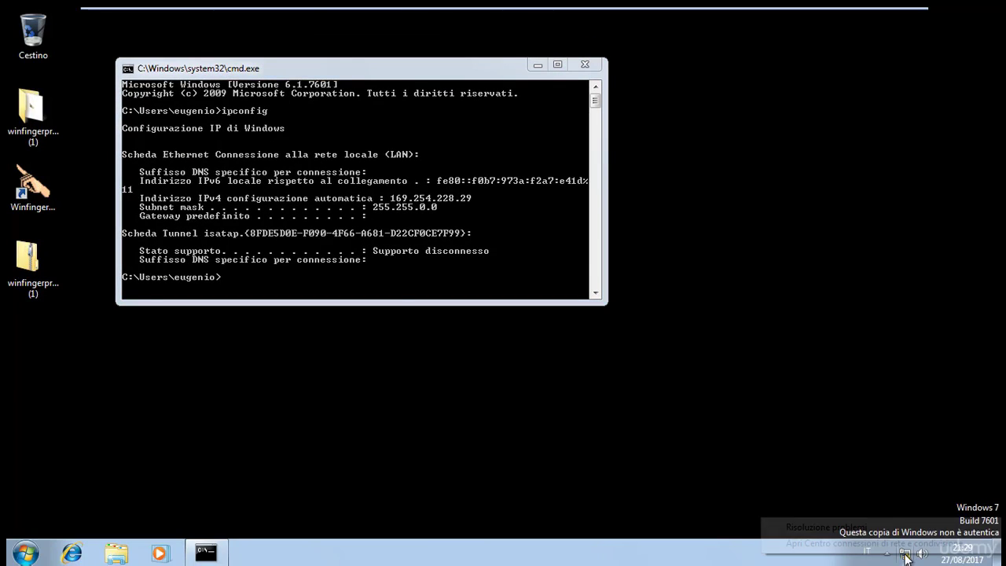
pyautogui.click(901, 547)
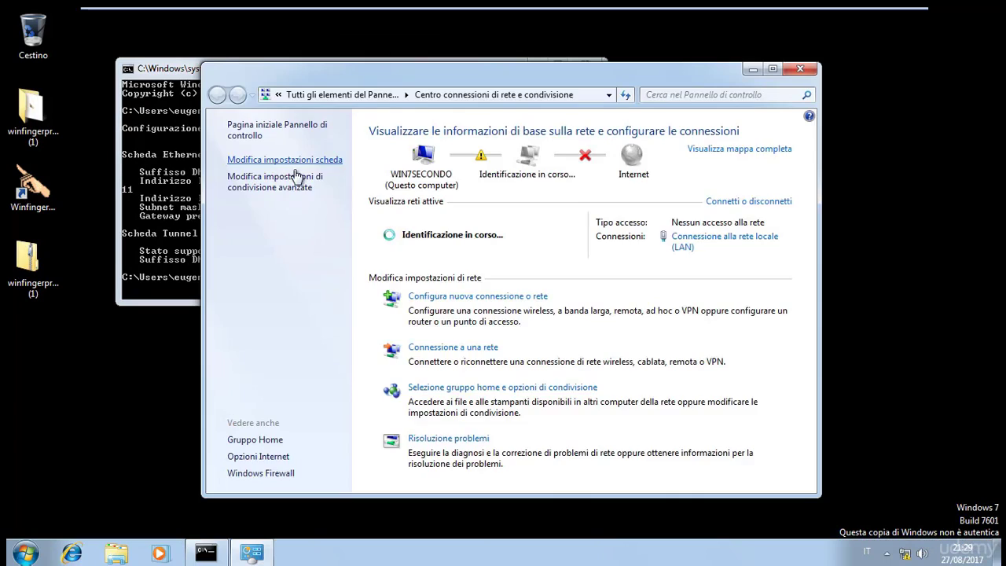
pyautogui.click(299, 161)
pyautogui.rightClick(308, 154)
pyautogui.click(344, 281)
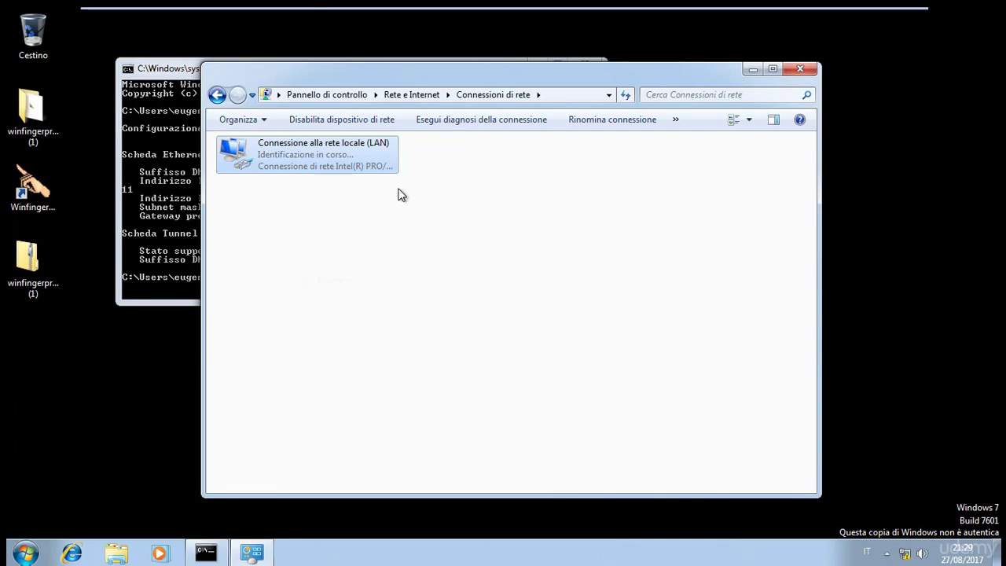
# Assign the LAN connection a static IPv4 address starting with 4.4.4, save it, and close the network connections window.
pyautogui.scroll(-2, 377, 271)
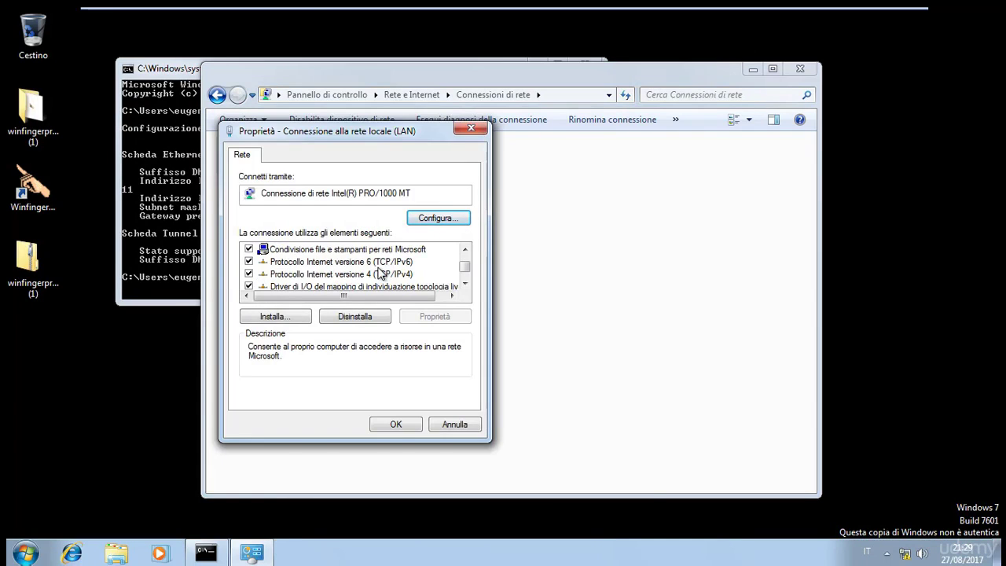
pyautogui.doubleClick(379, 268)
pyautogui.click(612, 494)
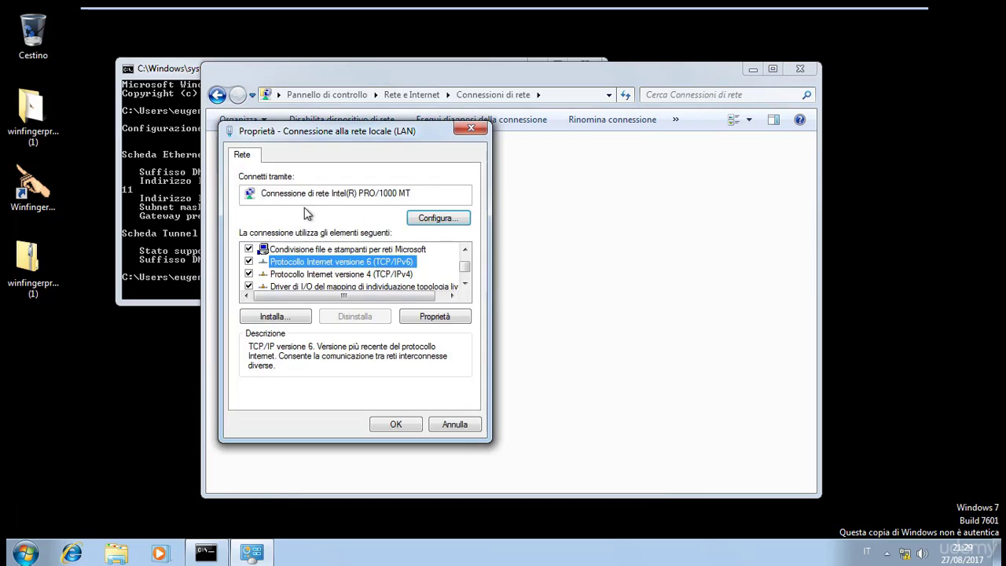
pyautogui.doubleClick(377, 275)
pyautogui.click(340, 292)
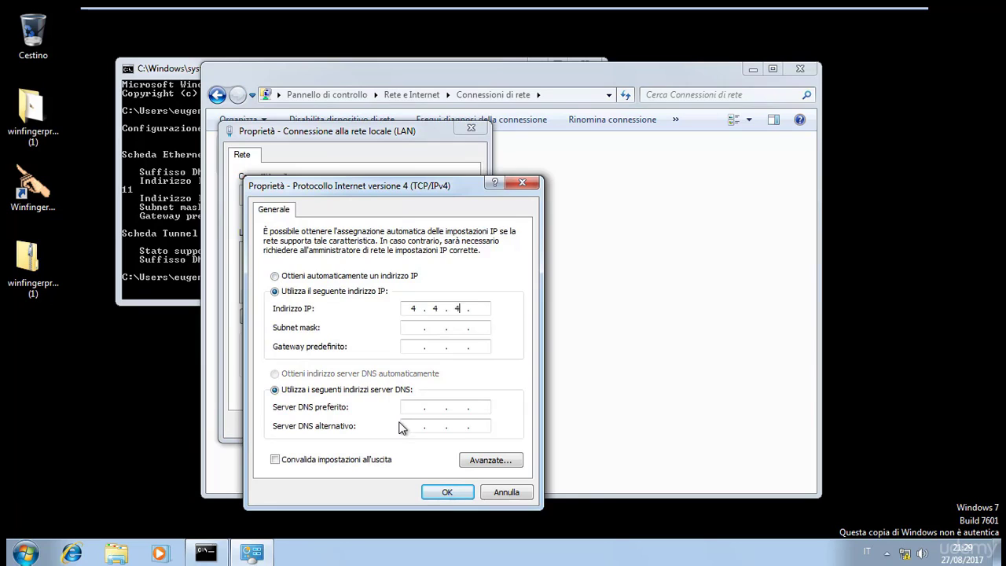
pyautogui.press('Tab')
pyautogui.click(445, 492)
pyautogui.click(389, 428)
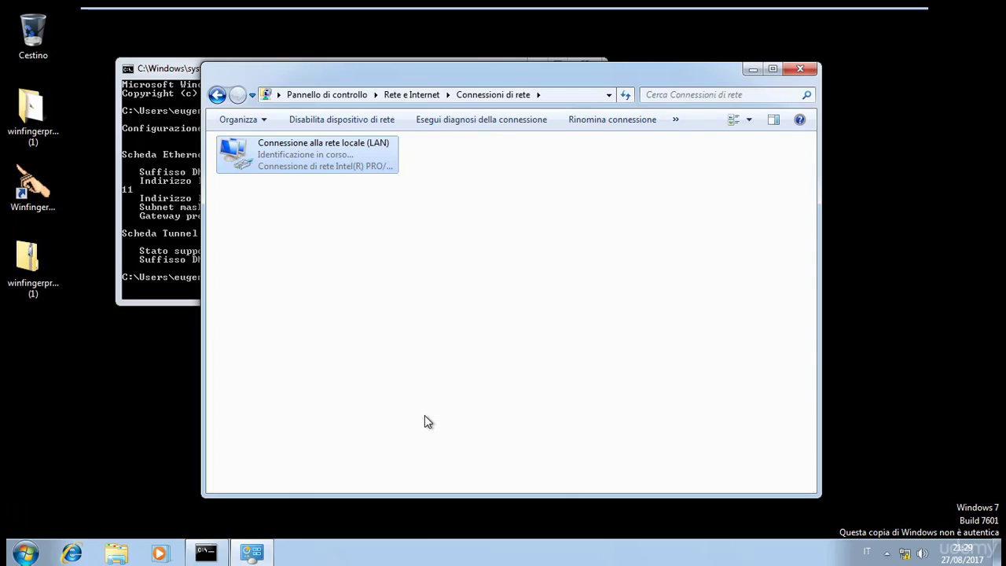
pyautogui.click(798, 69)
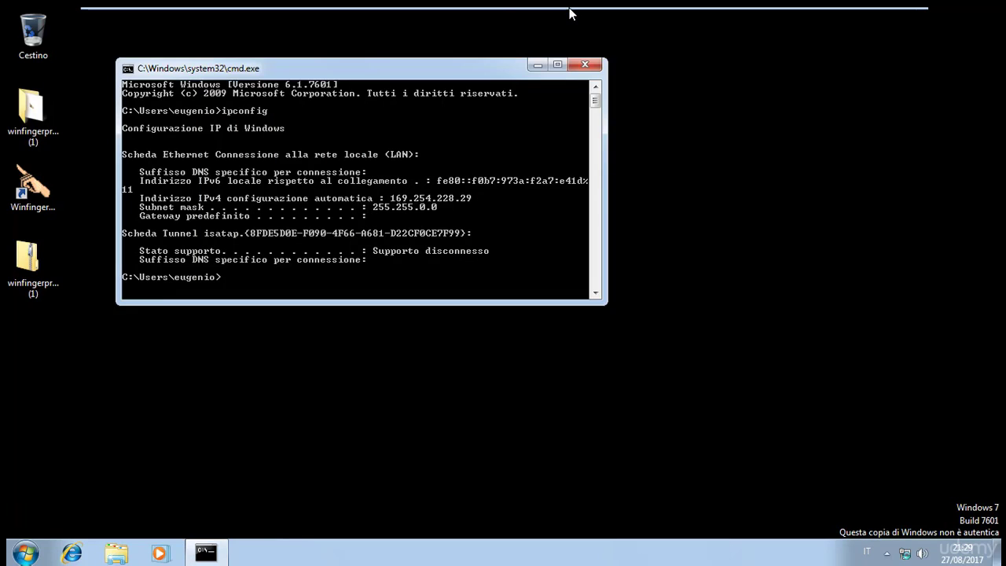
# Switch to the Windows 7 VM, minimize its command prompt, and review port2's IP address and allowed access in the FortiGate interface list.
pyautogui.moveTo(570, 13)
pyautogui.click(638, 17)
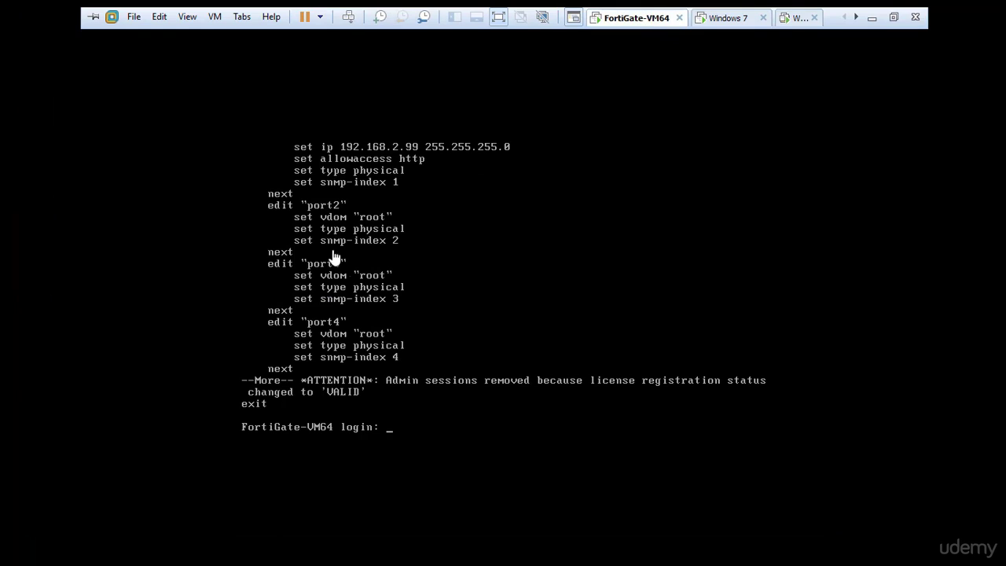
pyautogui.click(727, 17)
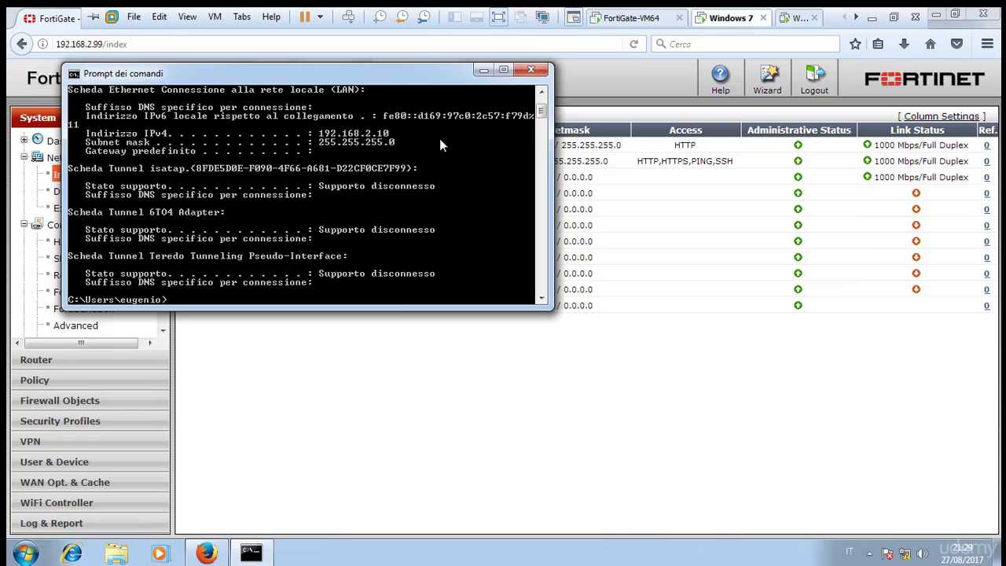
pyautogui.click(482, 72)
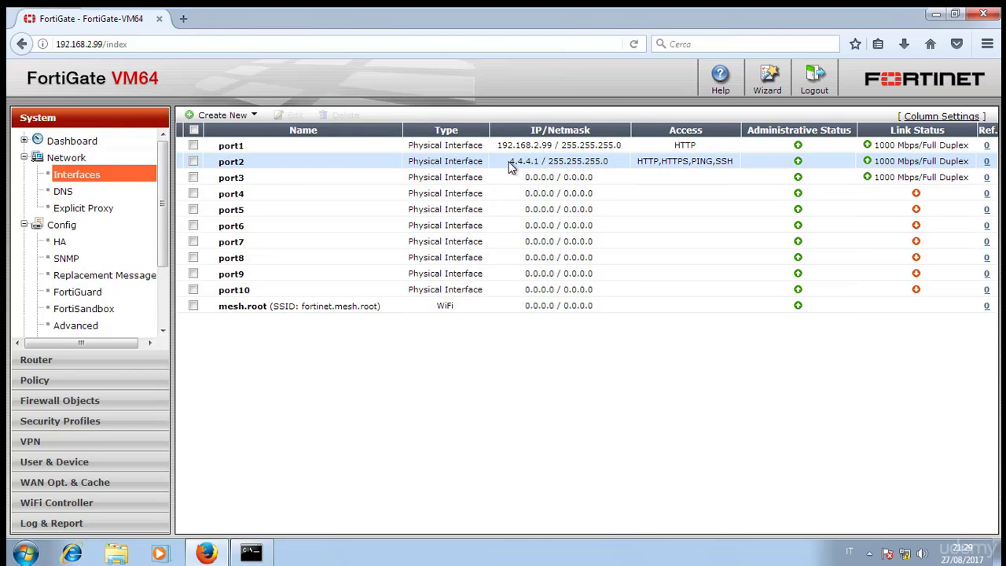
pyautogui.moveTo(508, 163); pyautogui.dragTo(543, 163)
pyautogui.moveTo(690, 161); pyautogui.dragTo(721, 161)
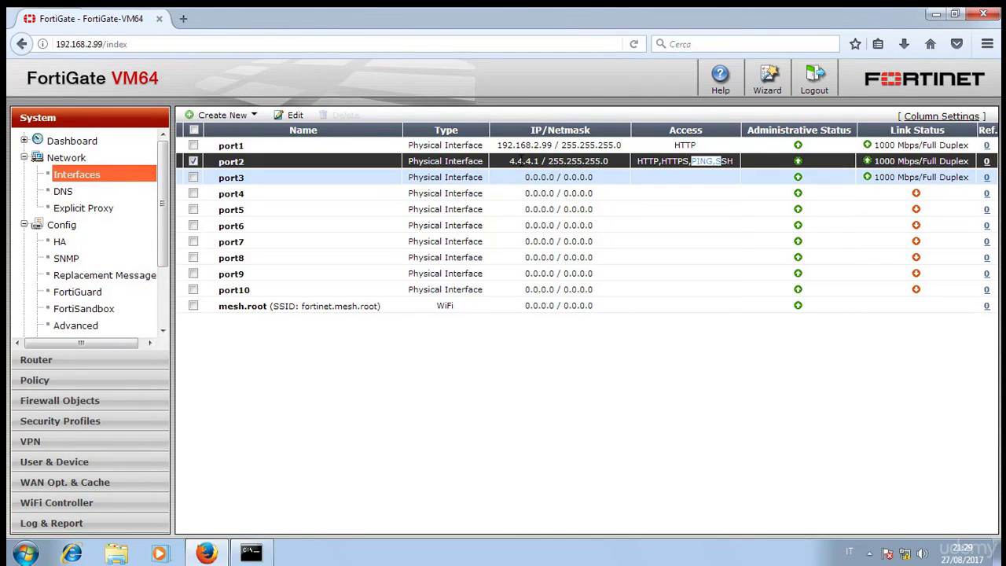
pyautogui.moveTo(509, 162); pyautogui.dragTo(546, 162)
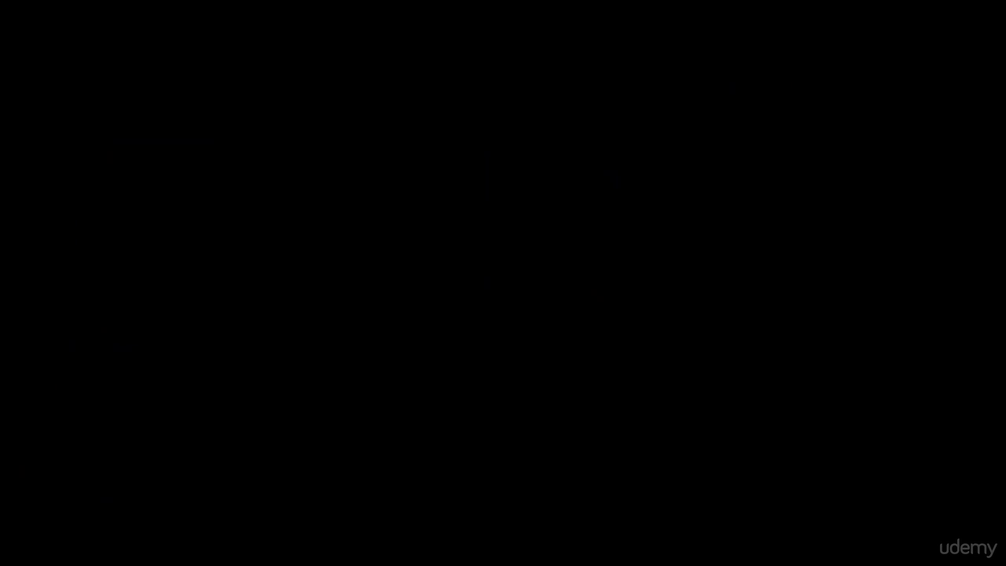